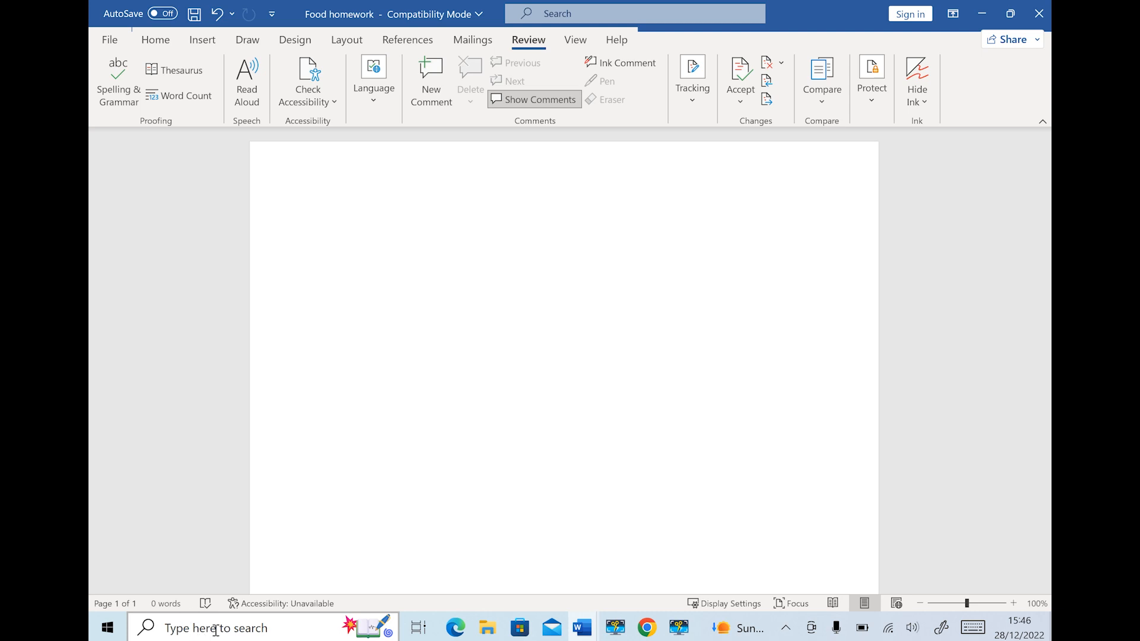
Search for Word in Windows search and bring the document back to the front
left_click(189, 630)
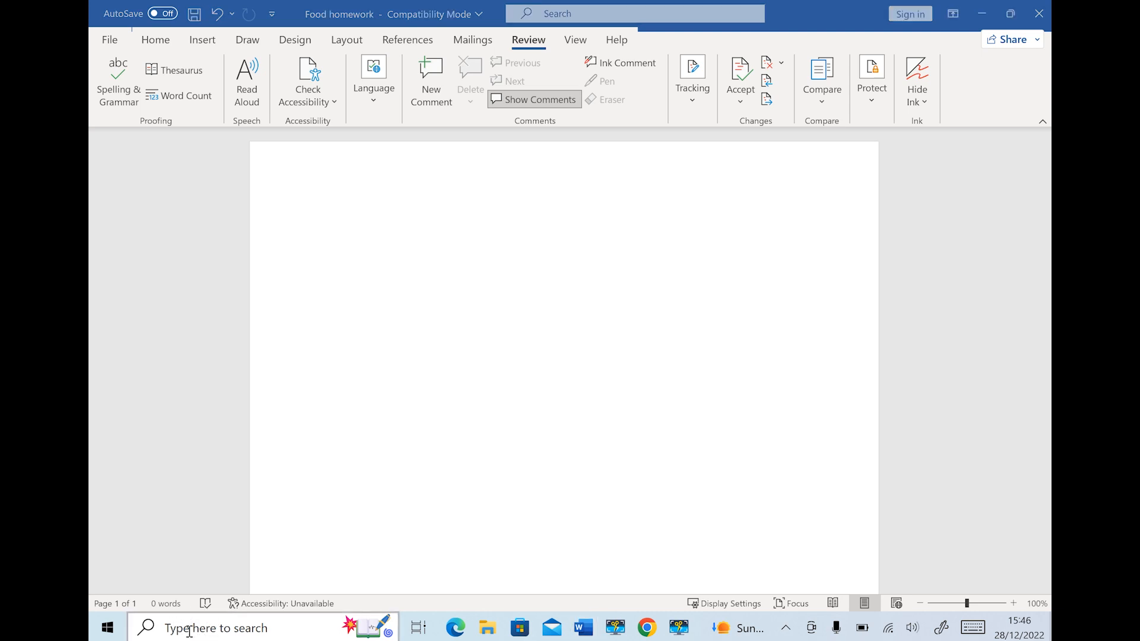
type("wo")
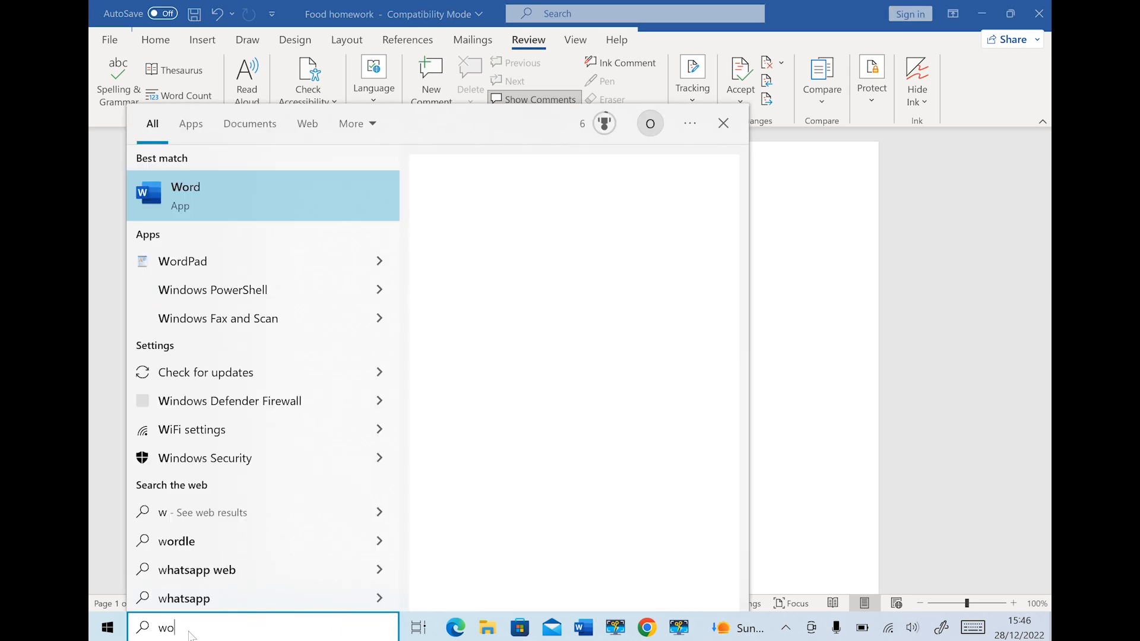
type("rd")
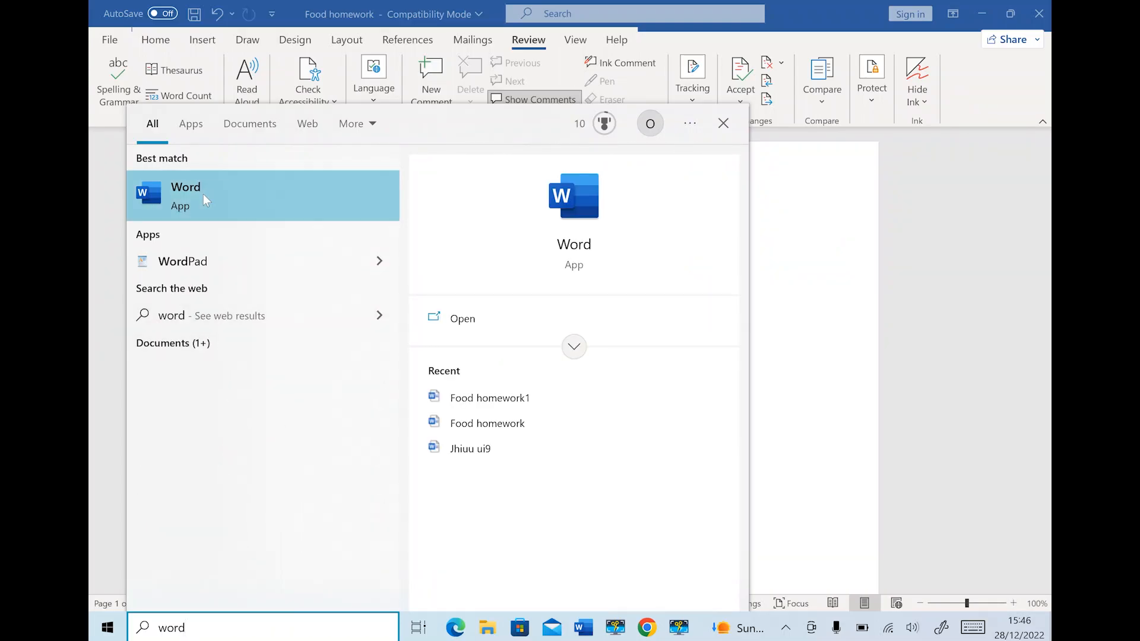
left_click(797, 357)
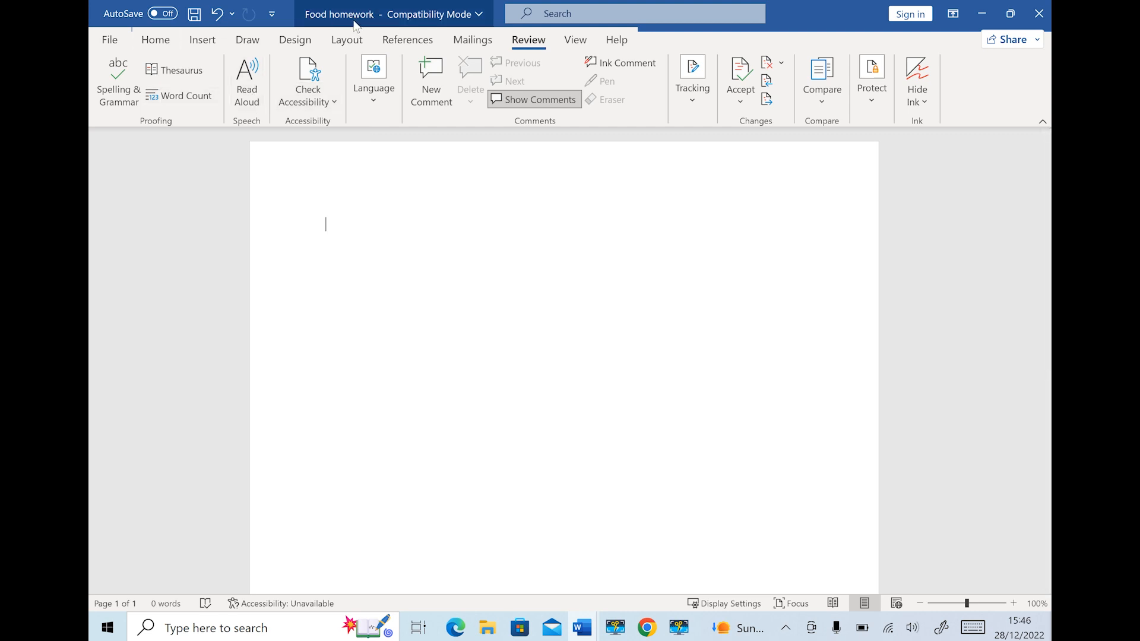
Browse Save As to the SkillsandSTEM folder, then cancel without saving
left_click(113, 42)
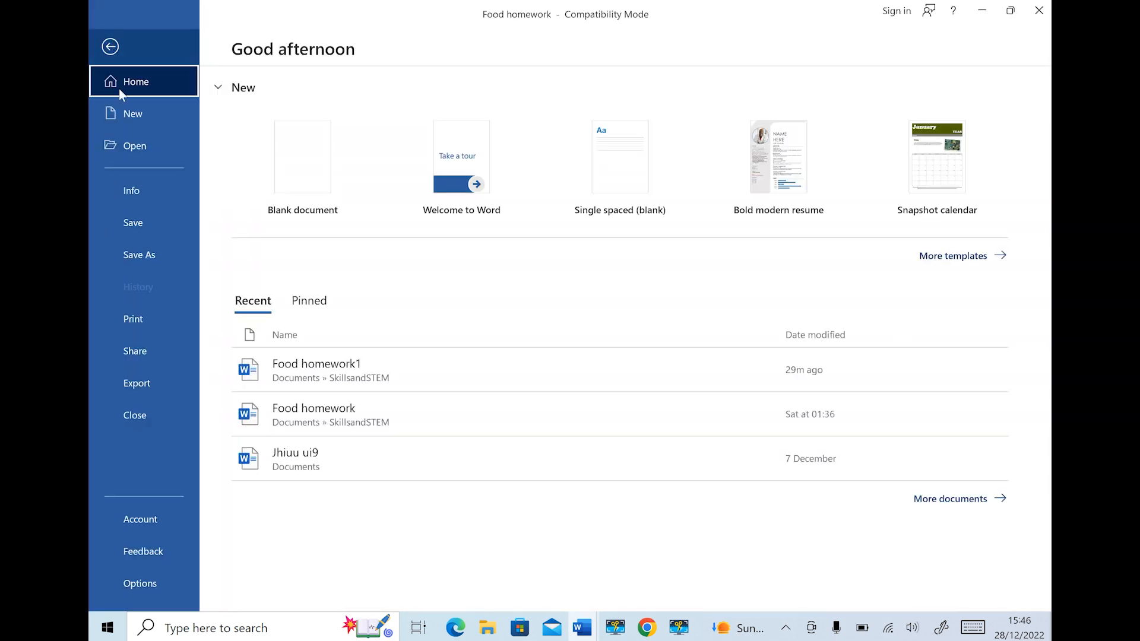
left_click(152, 259)
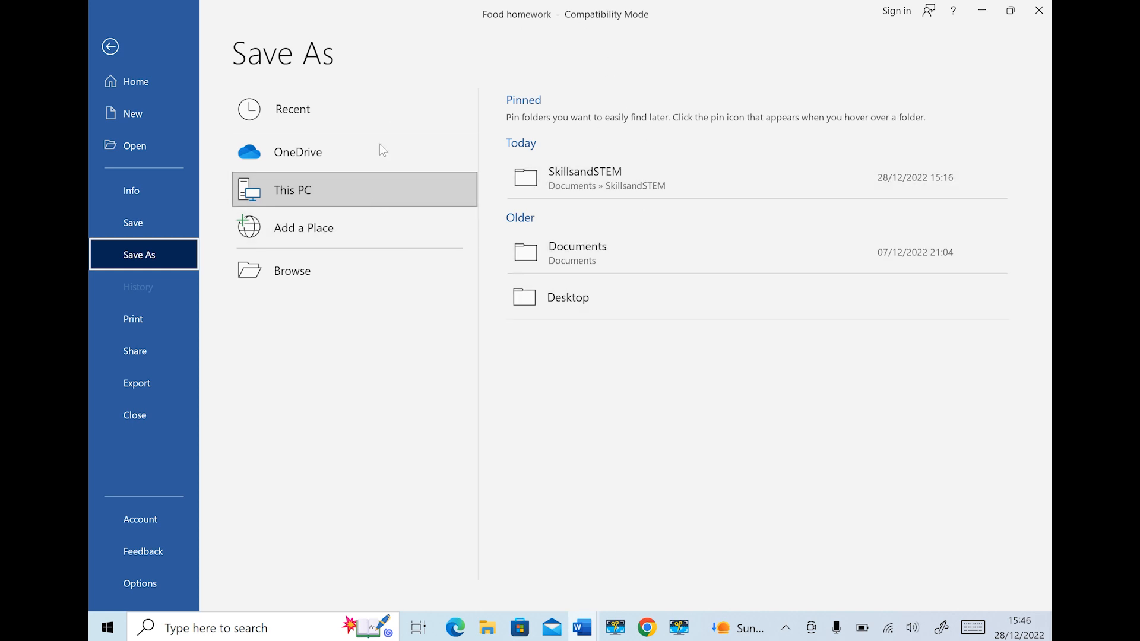
left_click(586, 175)
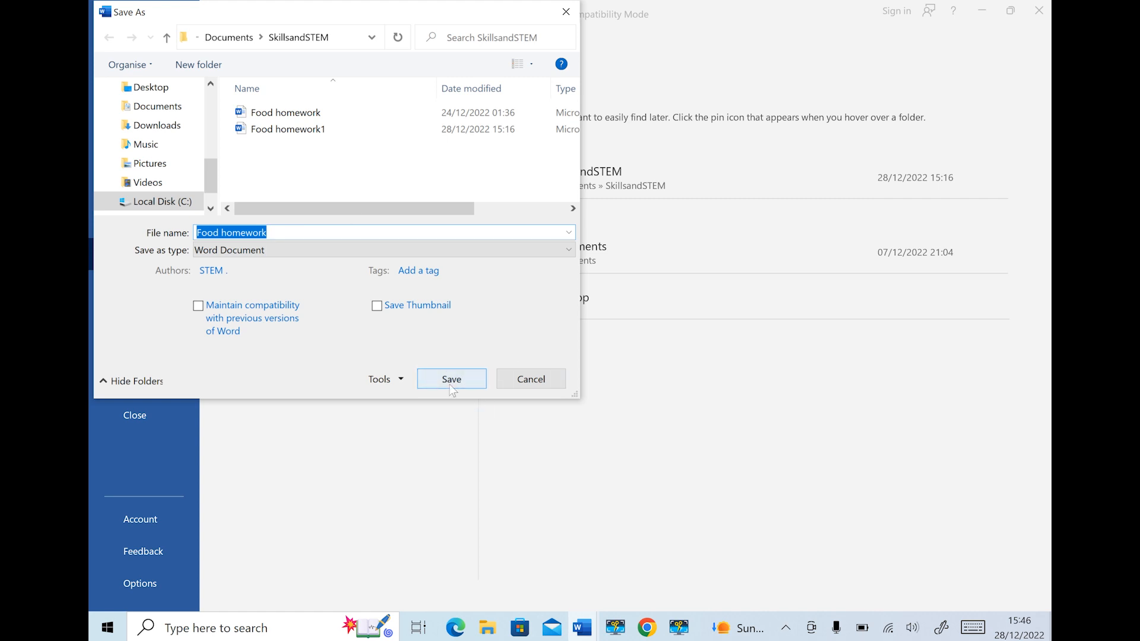
left_click(544, 379)
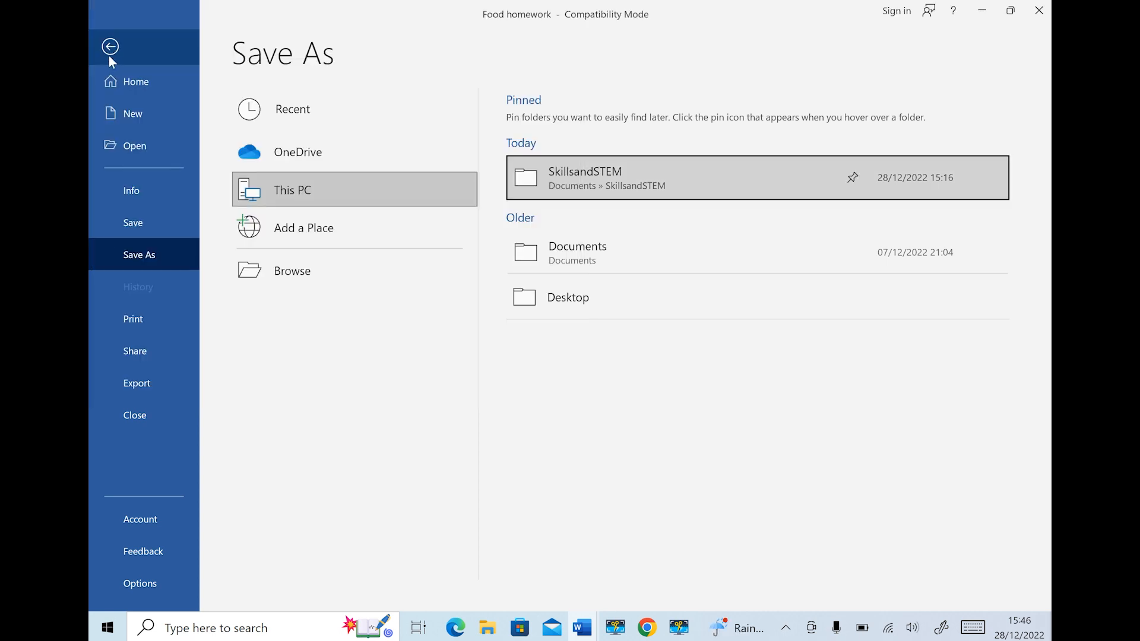
left_click(110, 56)
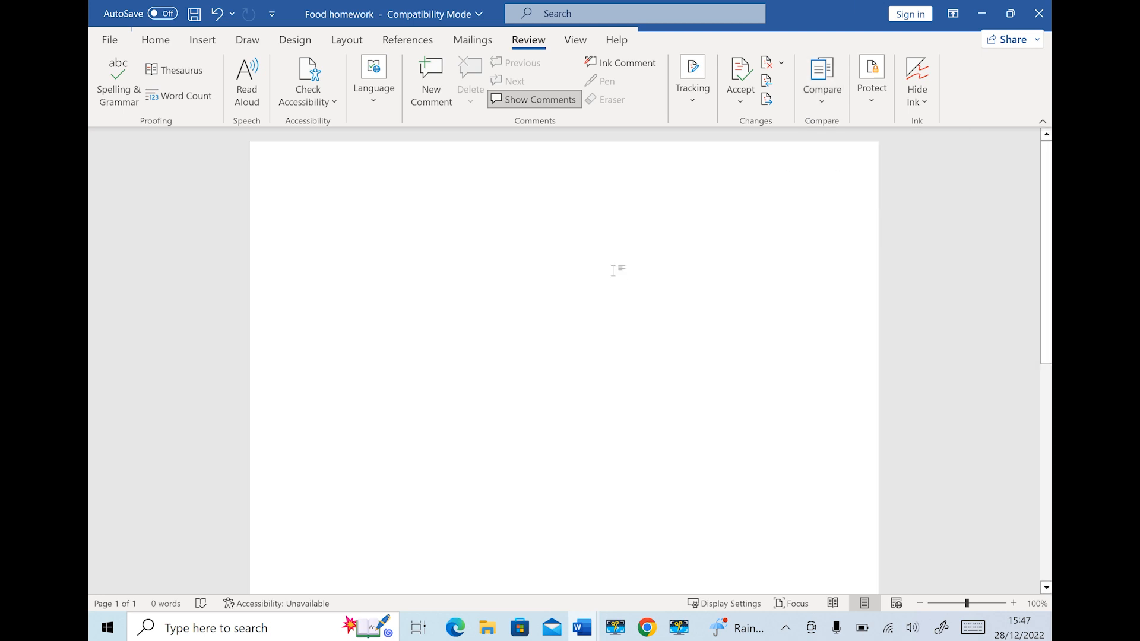
Type the heading 'Nutrients needed by the body to survive' and make it bold, 16 point
type("Nutrients needed by the body to survive")
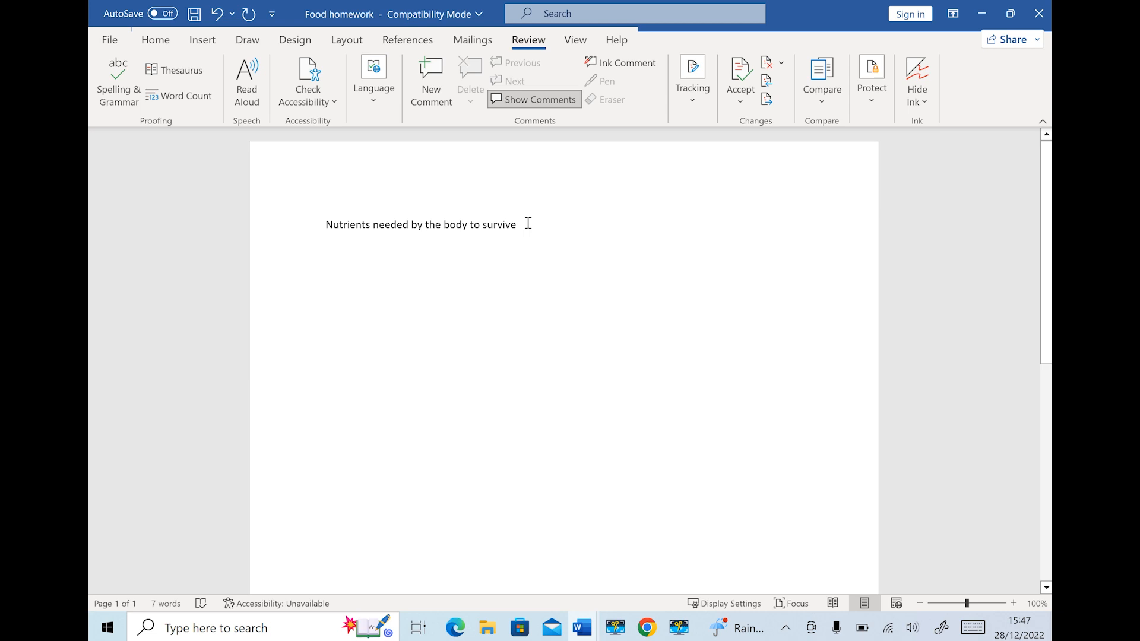
left_click_drag(528, 223, 354, 208)
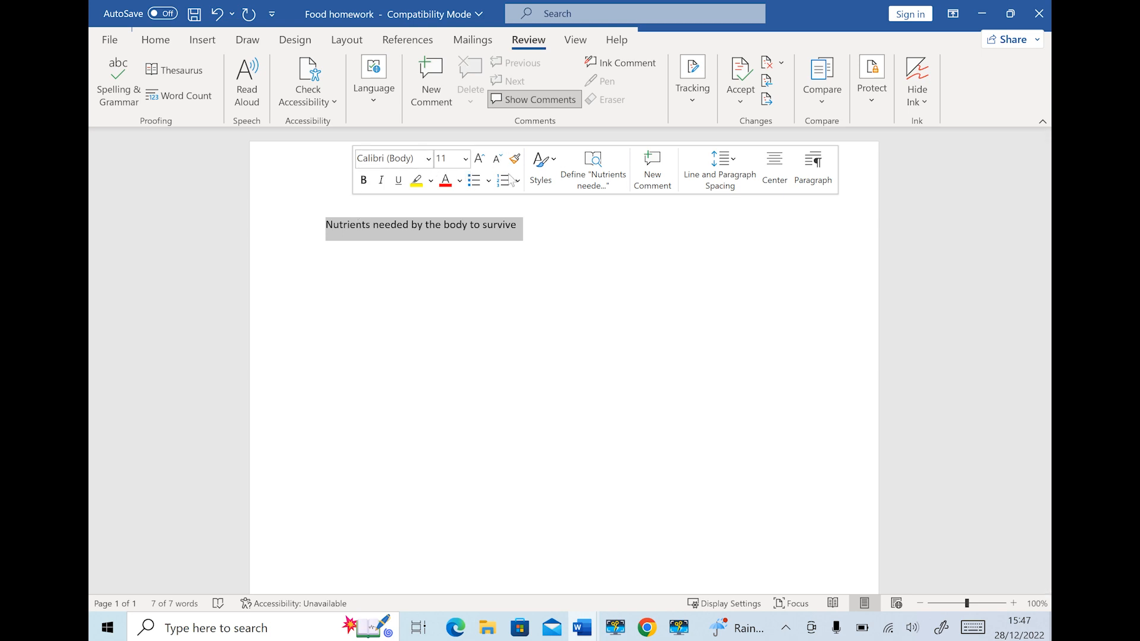
left_click(466, 159)
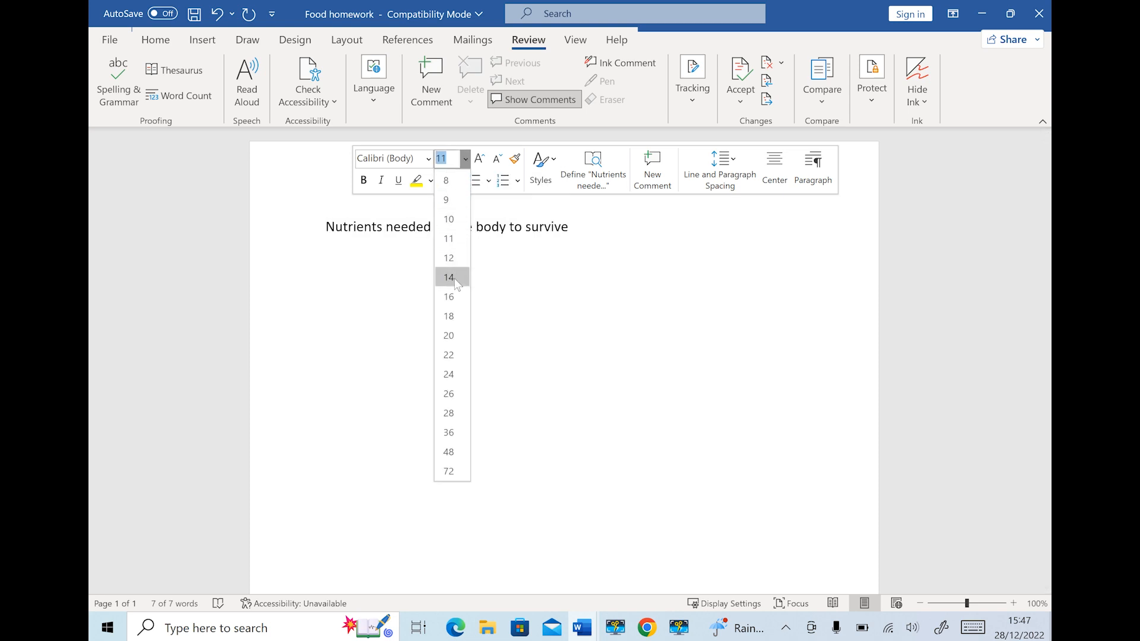
left_click(449, 297)
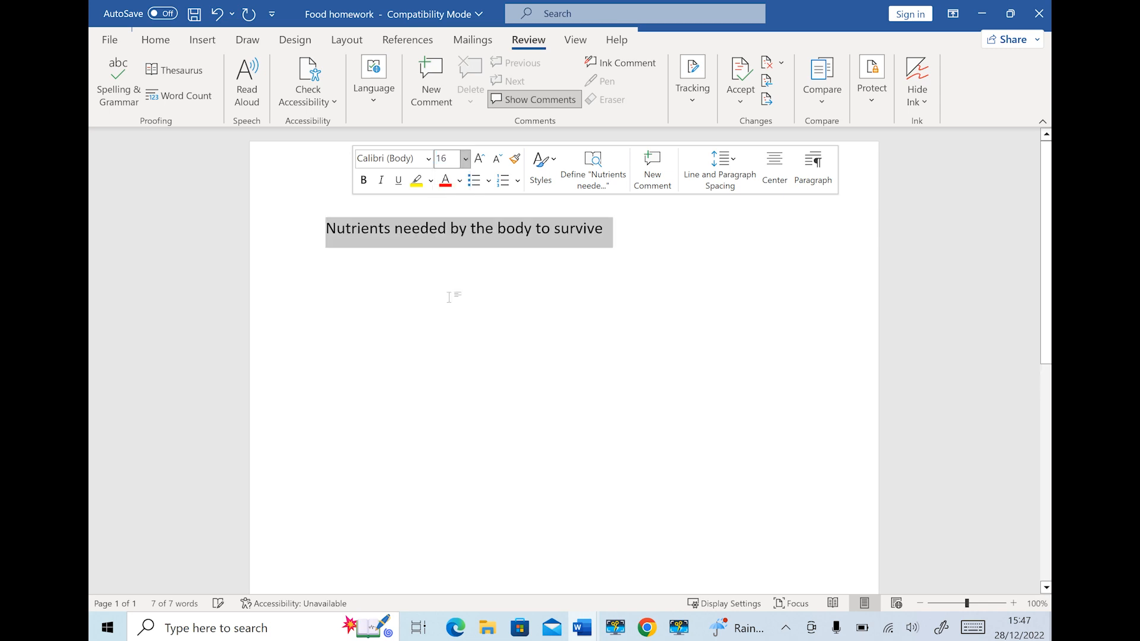
left_click(365, 181)
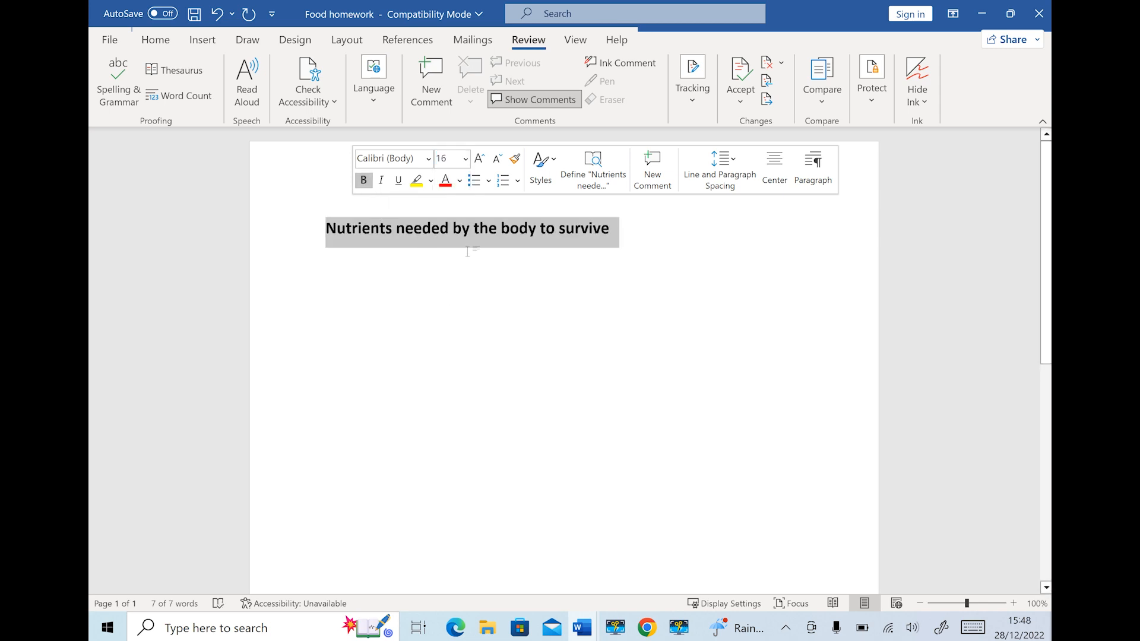
left_click(501, 310)
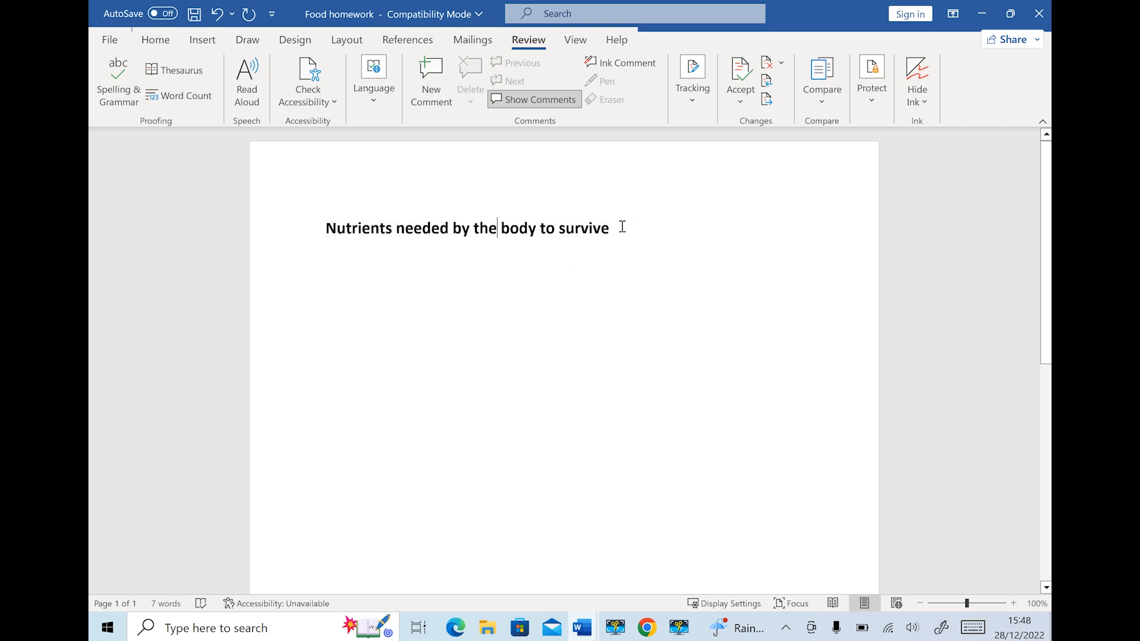
left_click_drag(622, 227, 327, 231)
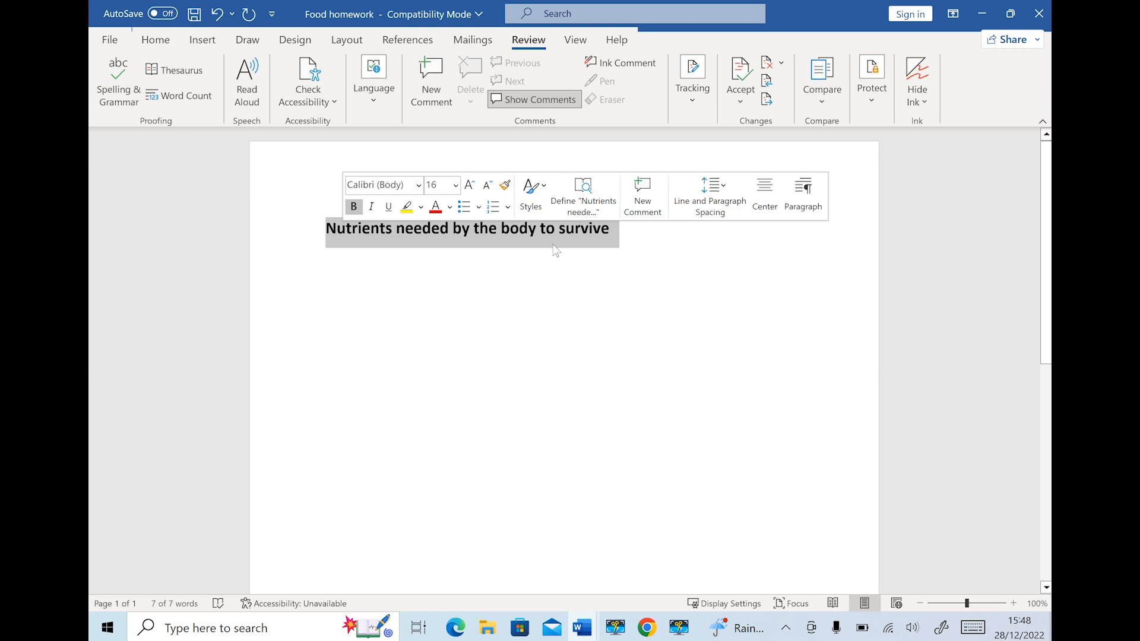
left_click(151, 40)
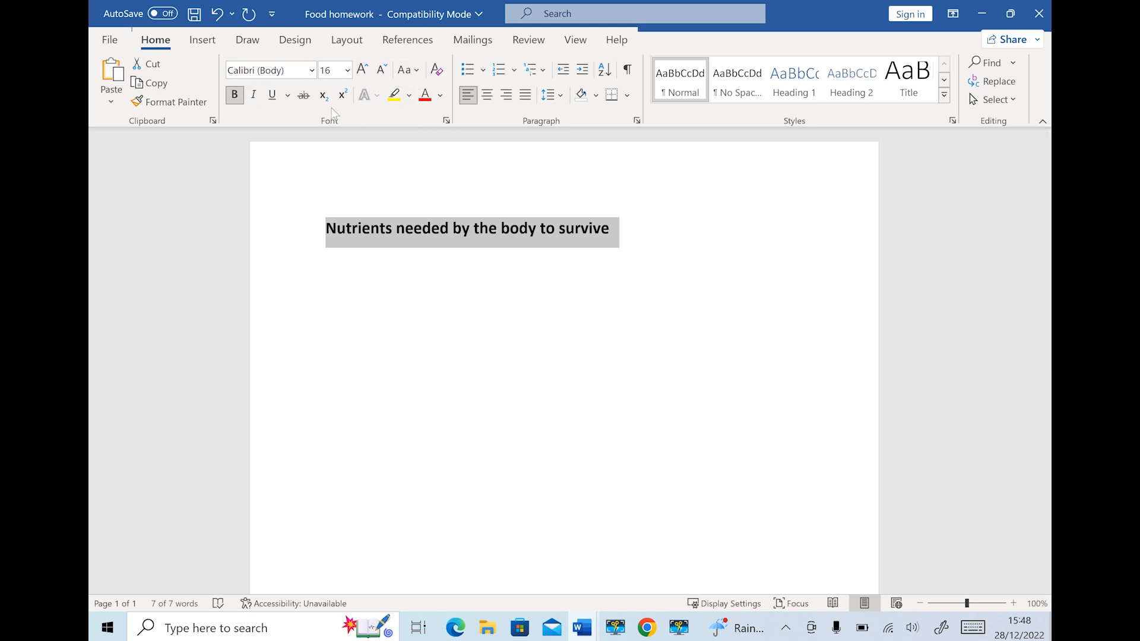
left_click(651, 250)
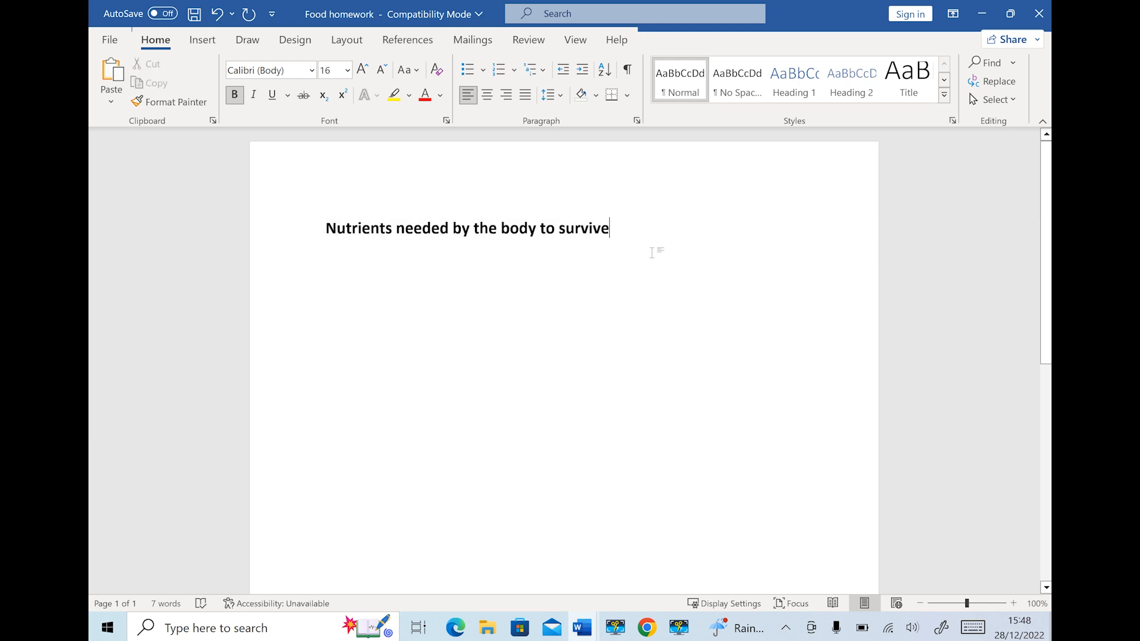
Add the intro line 'Food is needed by the body in order to survive' in 14-point non-bold text
key("Return")
type("Food ")
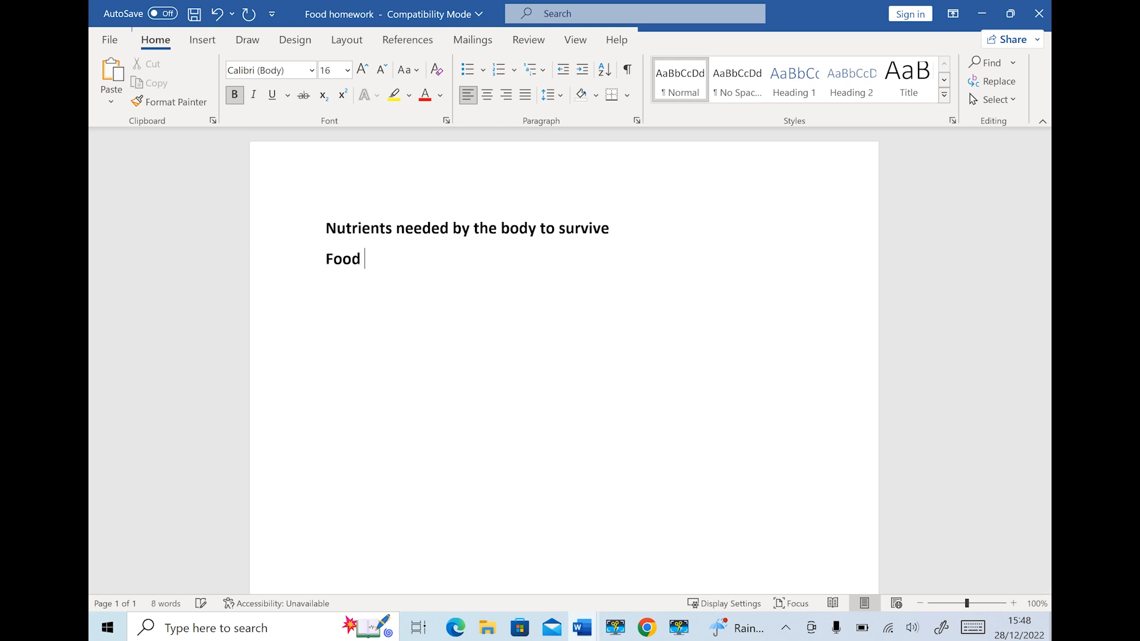
type("is neede")
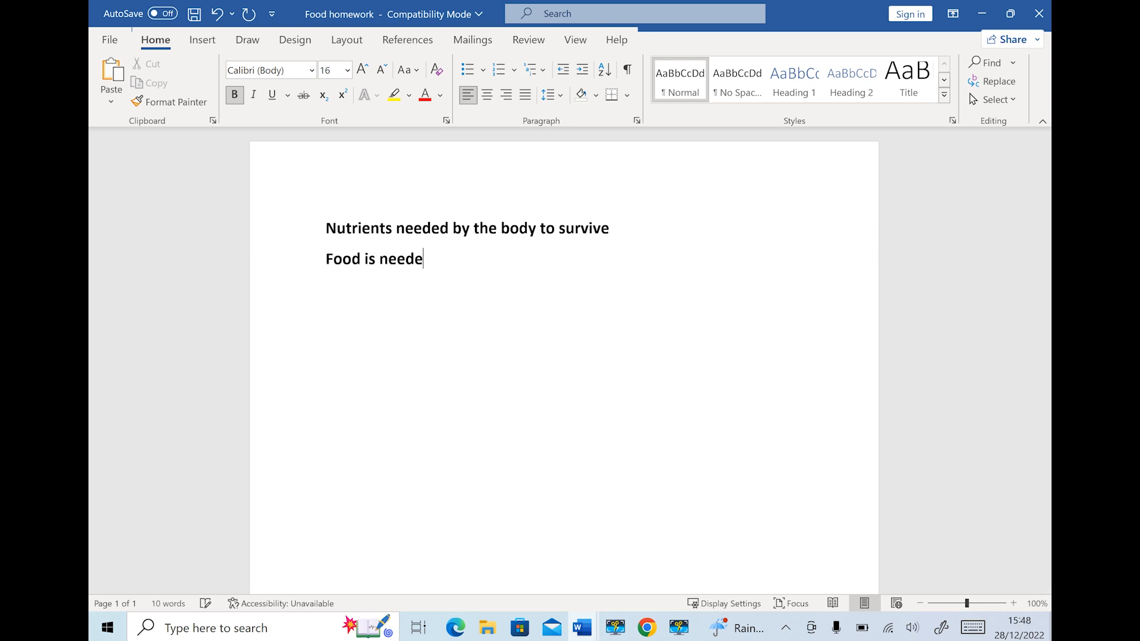
type("d by the body in ")
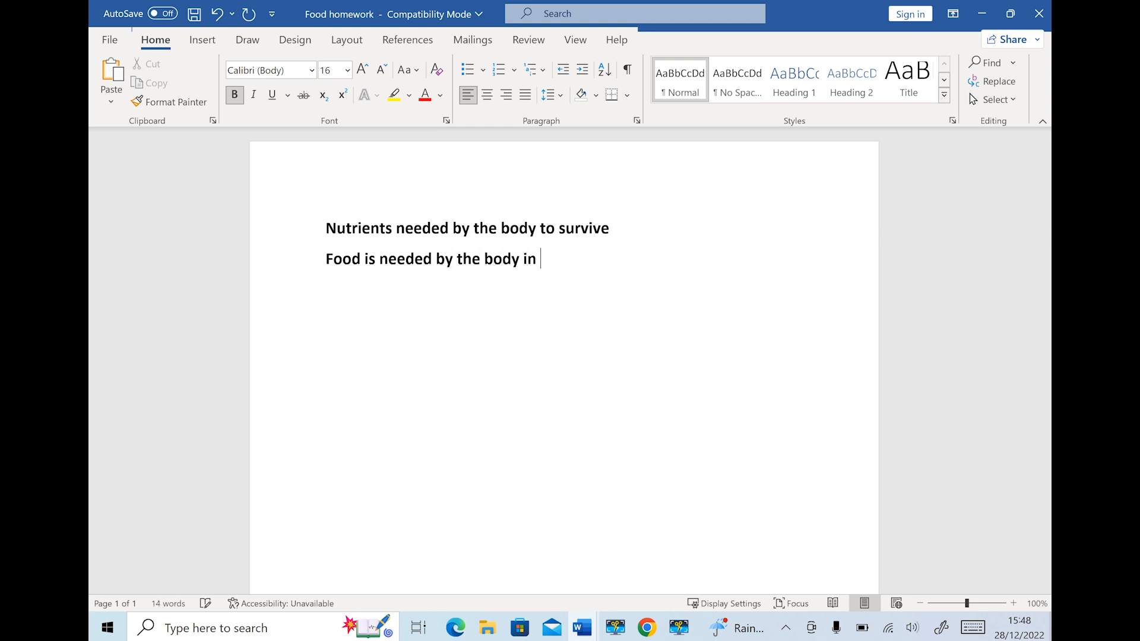
type("order to survic")
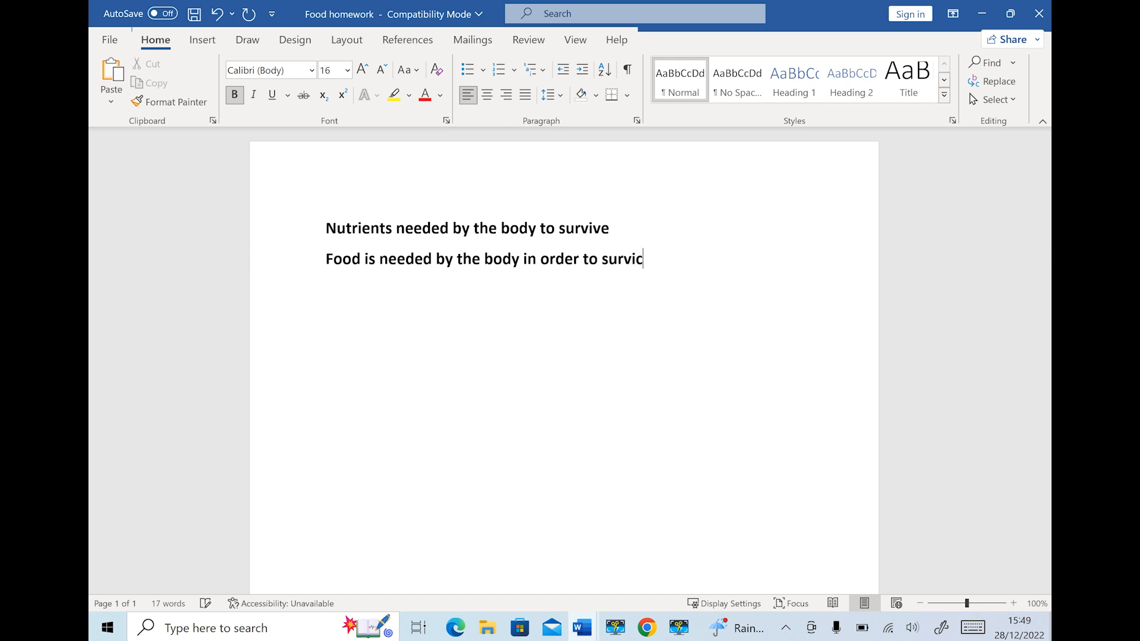
key("BackSpace")
type("ve")
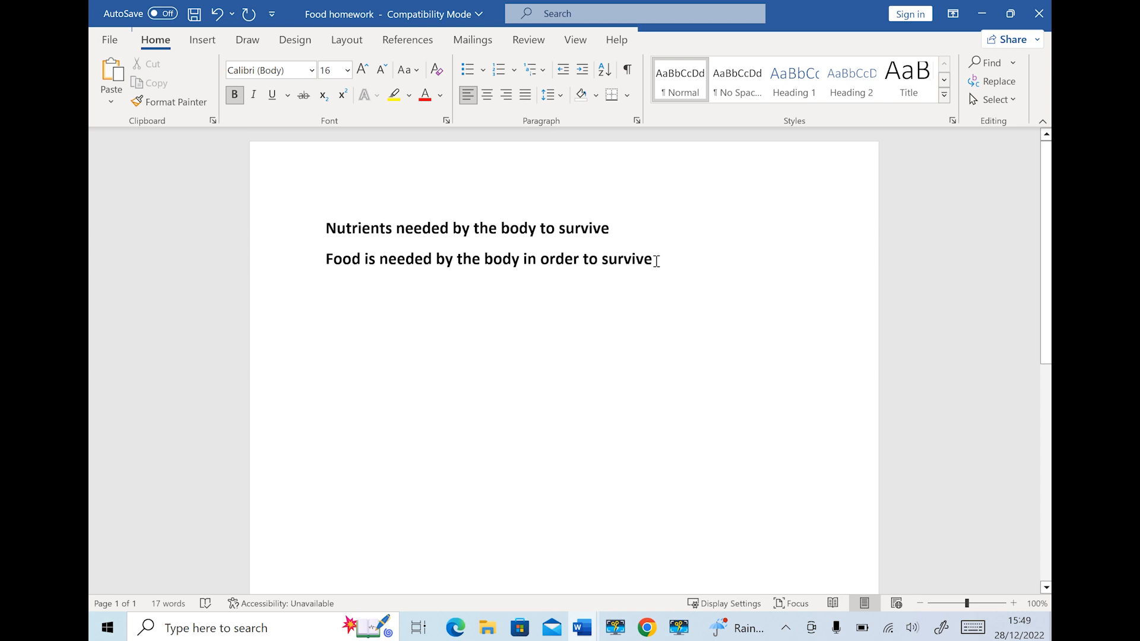
left_click_drag(662, 260, 334, 261)
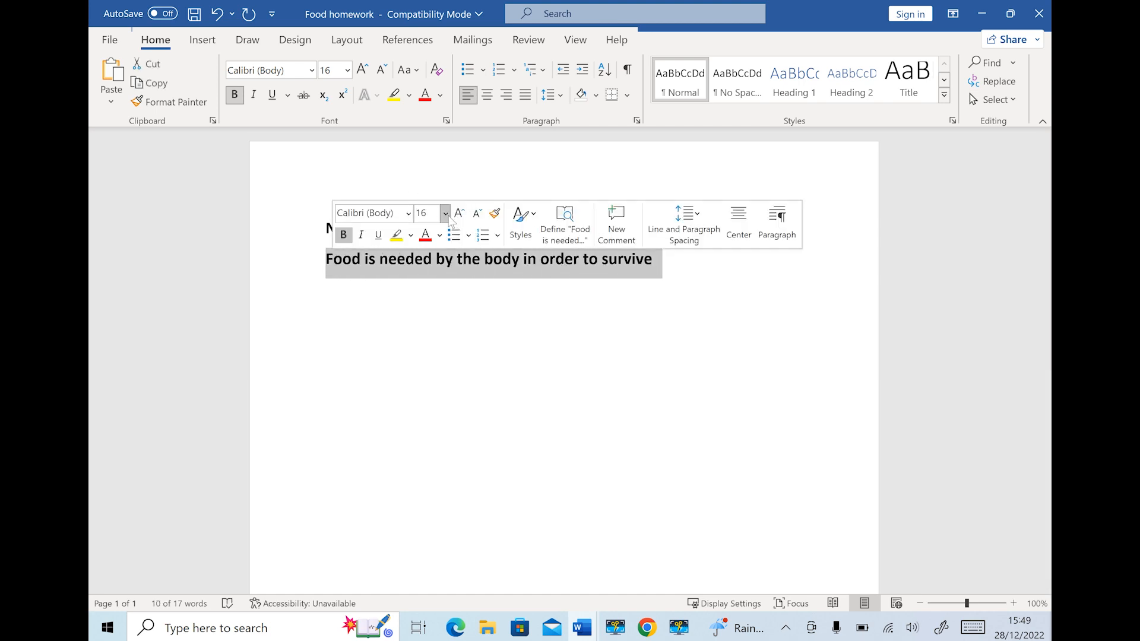
left_click(445, 214)
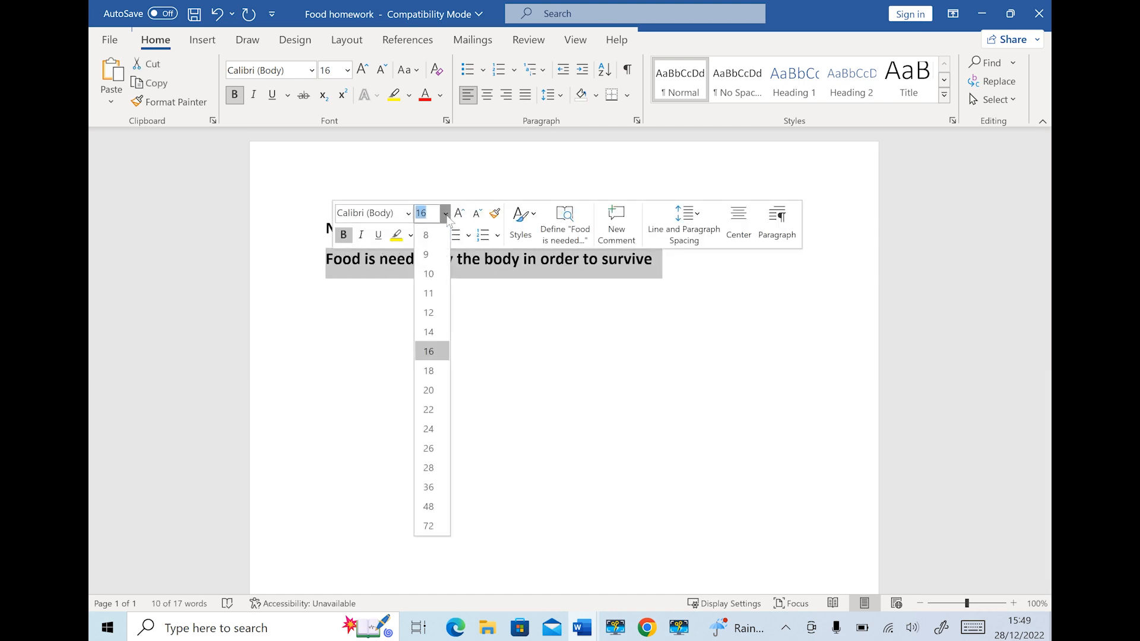
left_click(436, 334)
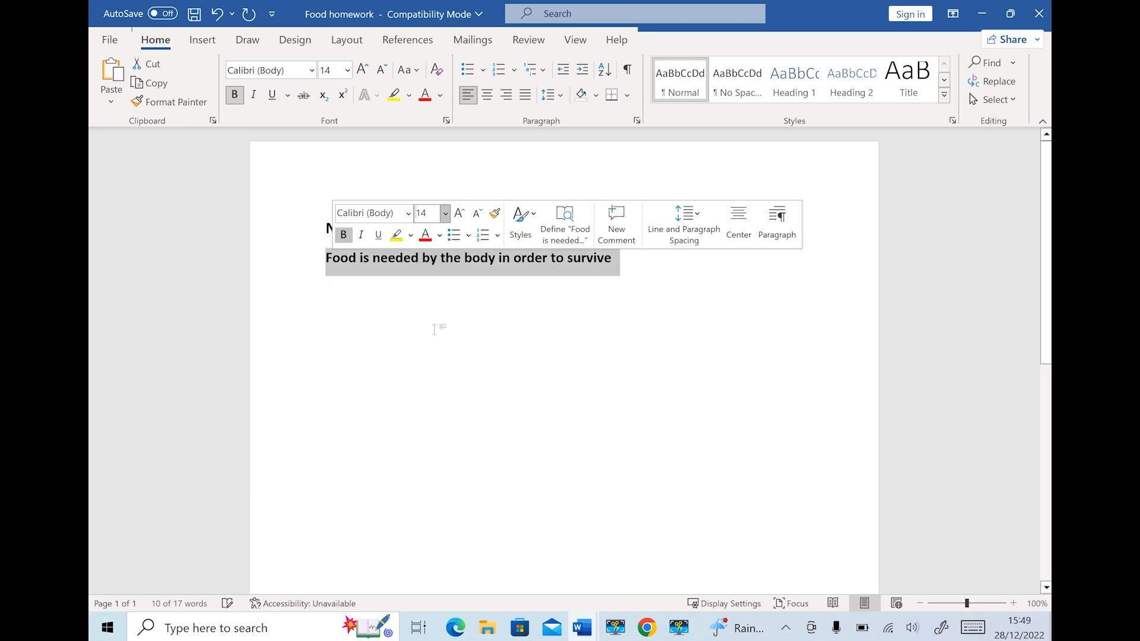
left_click(345, 237)
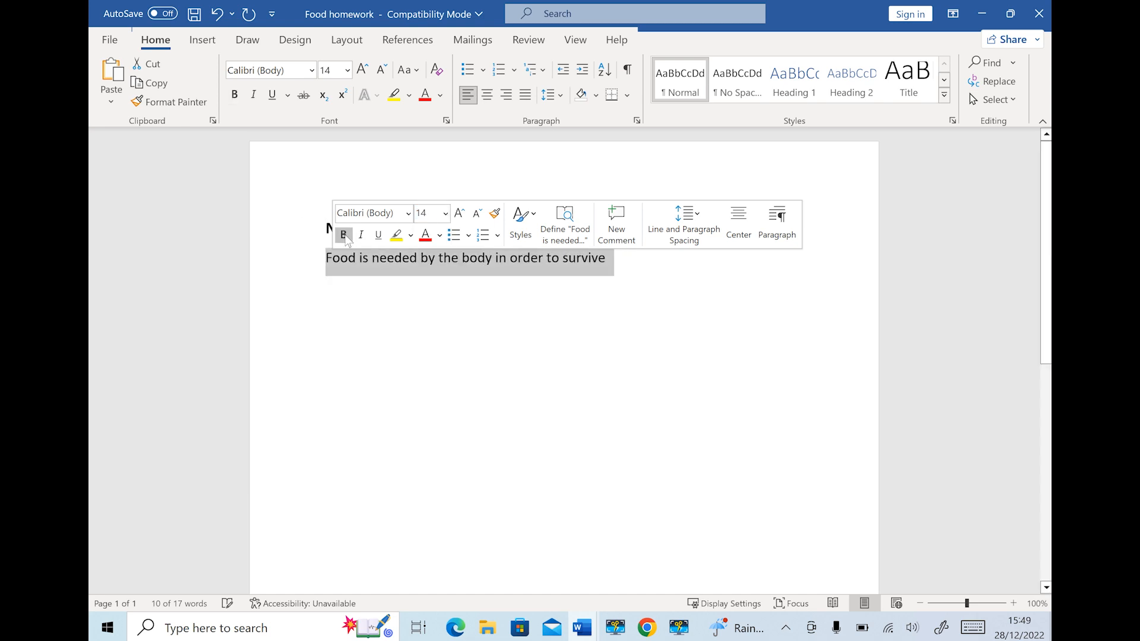
left_click(585, 401)
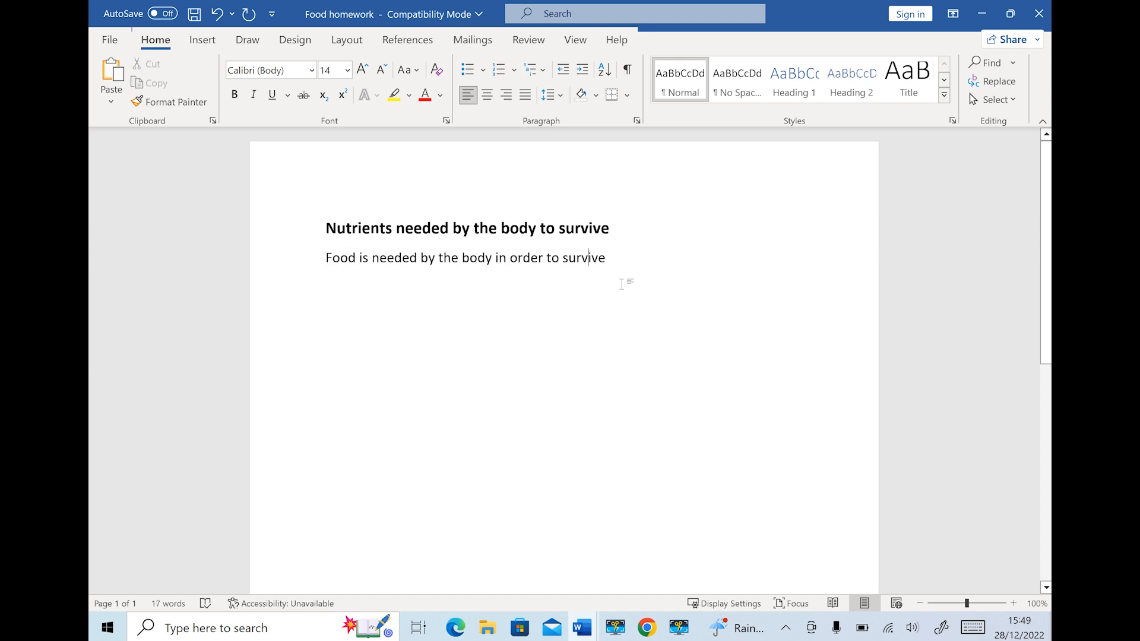
Continue the intro with '. The type of nutrients our body needs are:' and start a new line
type(".")
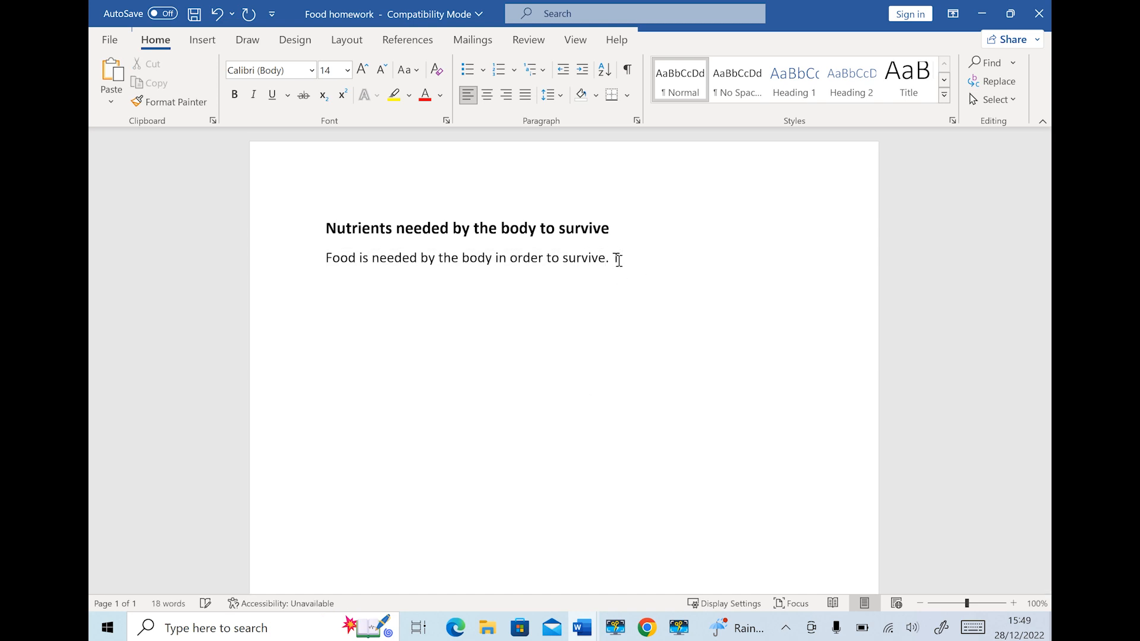
type(" The type of nu")
key("ctrl+z")
type("pe of nutriended")
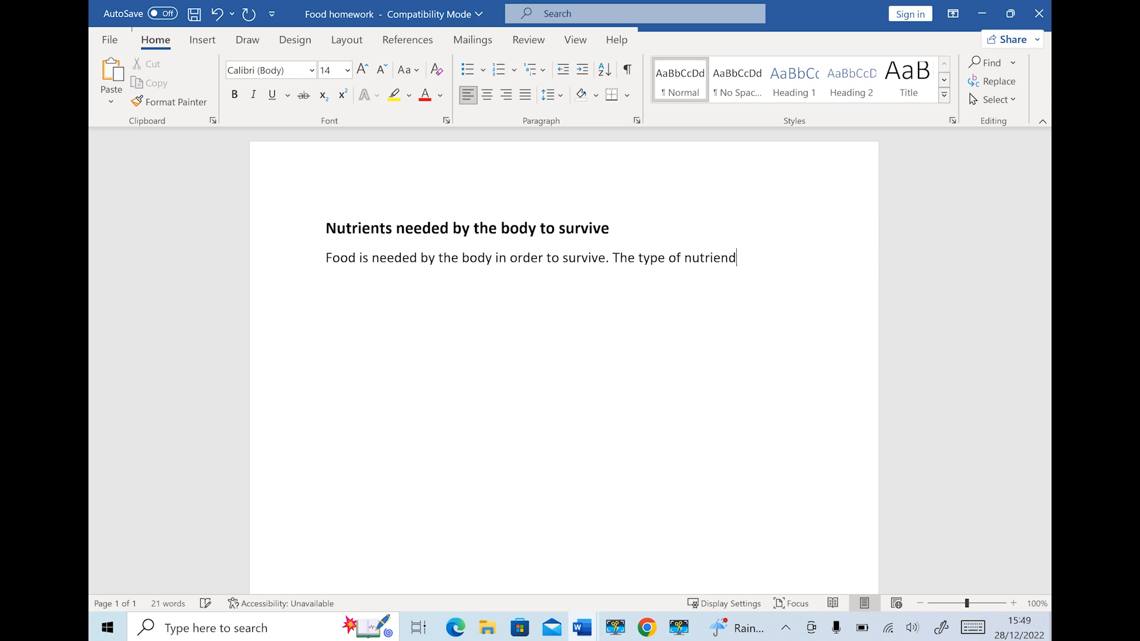
key("BackSpace")
key("BackSpace")
key("BackSpace")
type("ts our body n")
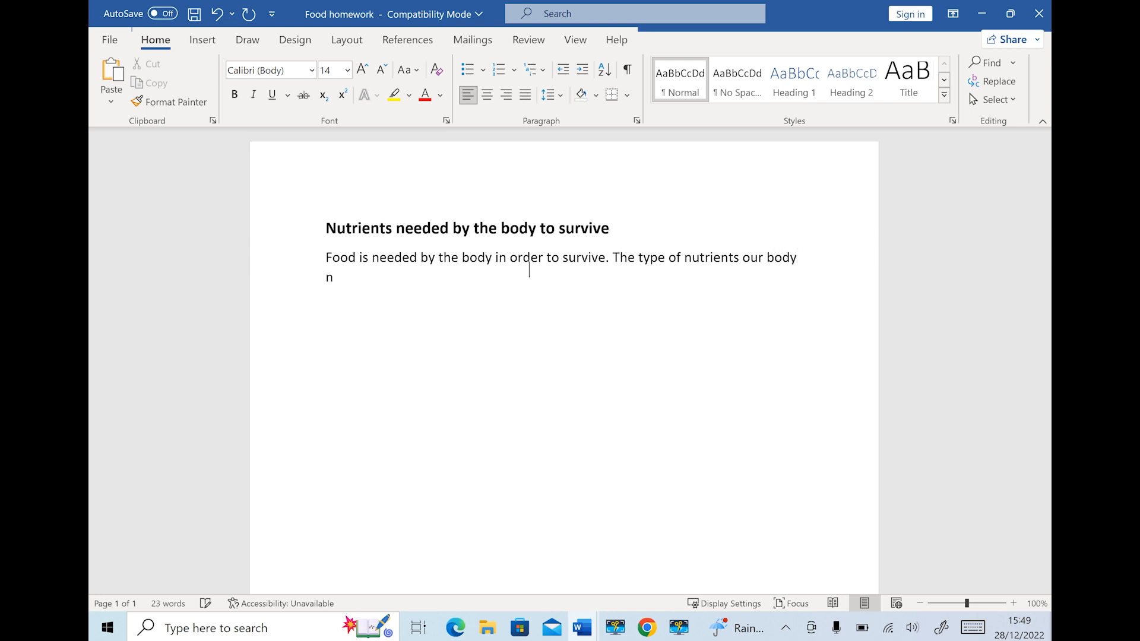
type("eeds a")
type("re:")
key("Return")
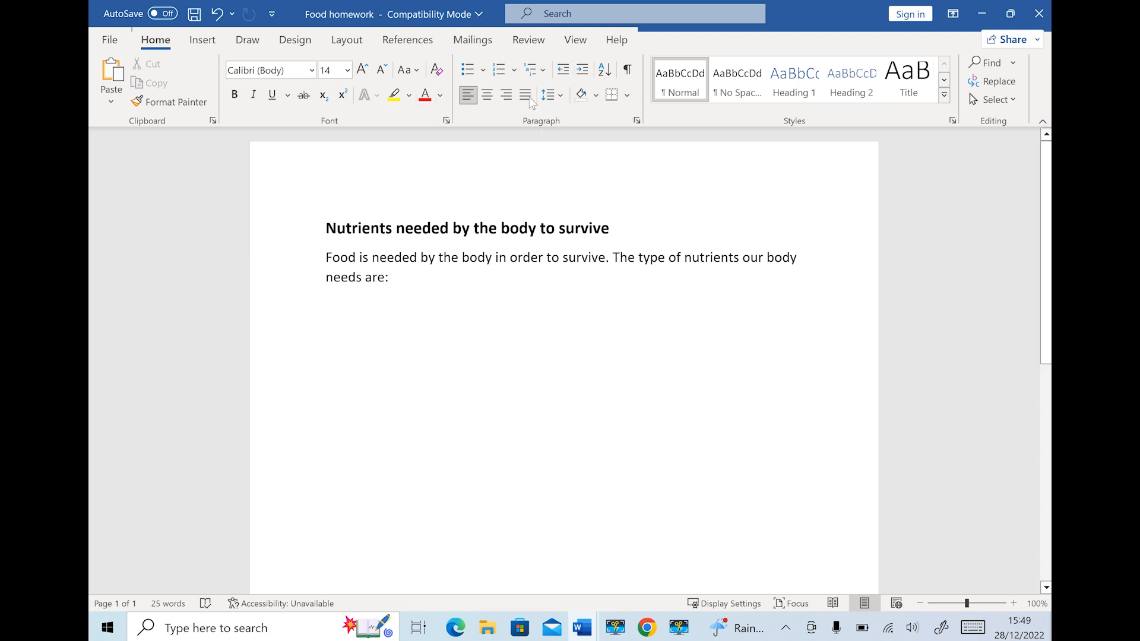
Start a numbered list with Carbohydrate, Protein, and Fats and oils
left_click(497, 70)
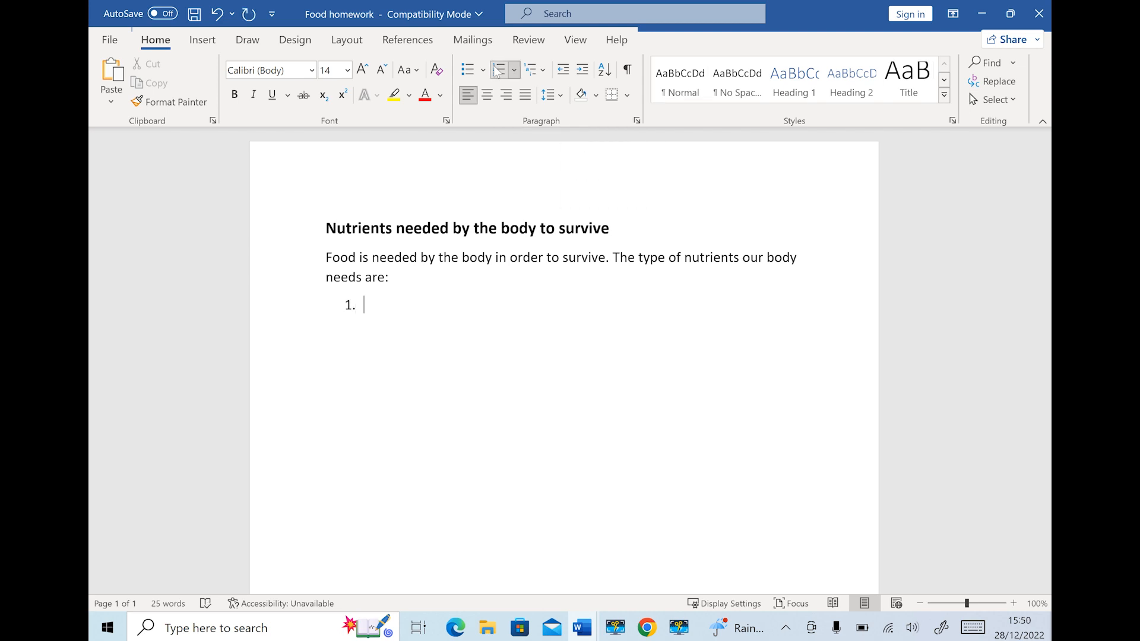
type("Carbohydrate")
key("Return")
type("P")
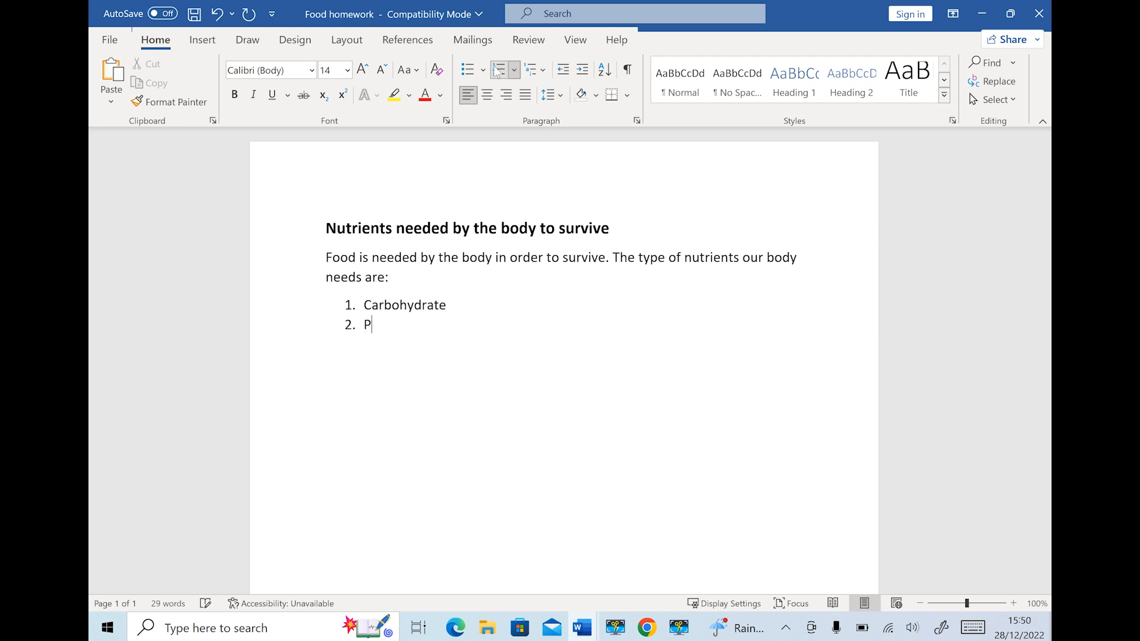
type("rotein")
key("Return")
type("f")
key("BackSpace")
type("Fats and oils")
Add Vitamins and Minerals as list items four and five
key("Return")
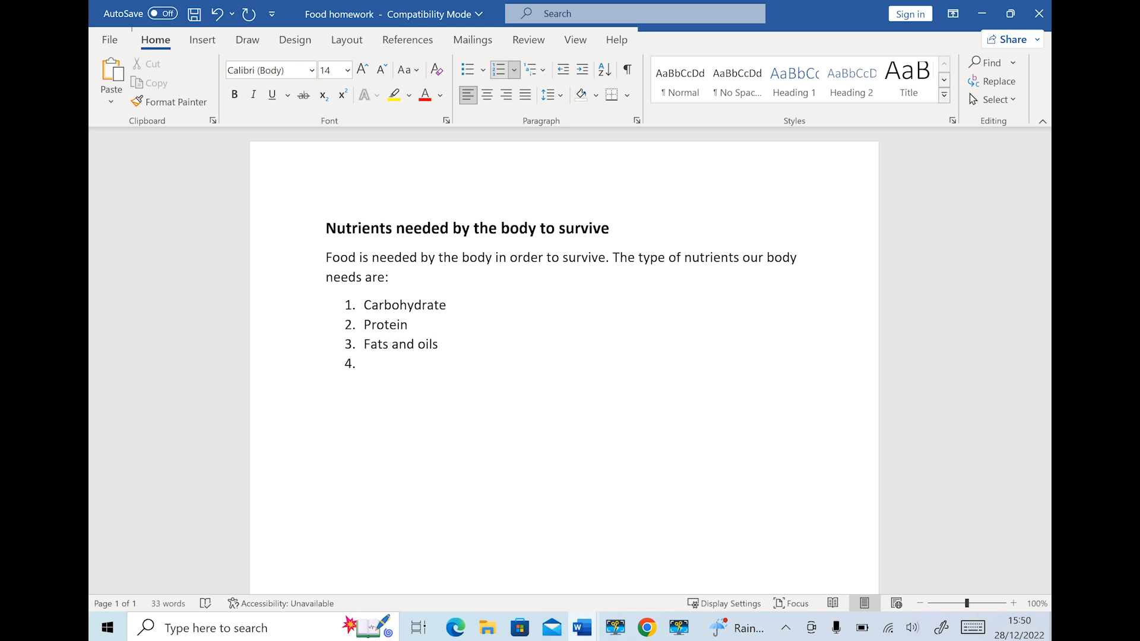
type("Viat")
key("BackSpace")
key("BackSpace")
type("tamins")
key("Return")
key("BackSpace")
key("ctrl+z")
type("Minerals")
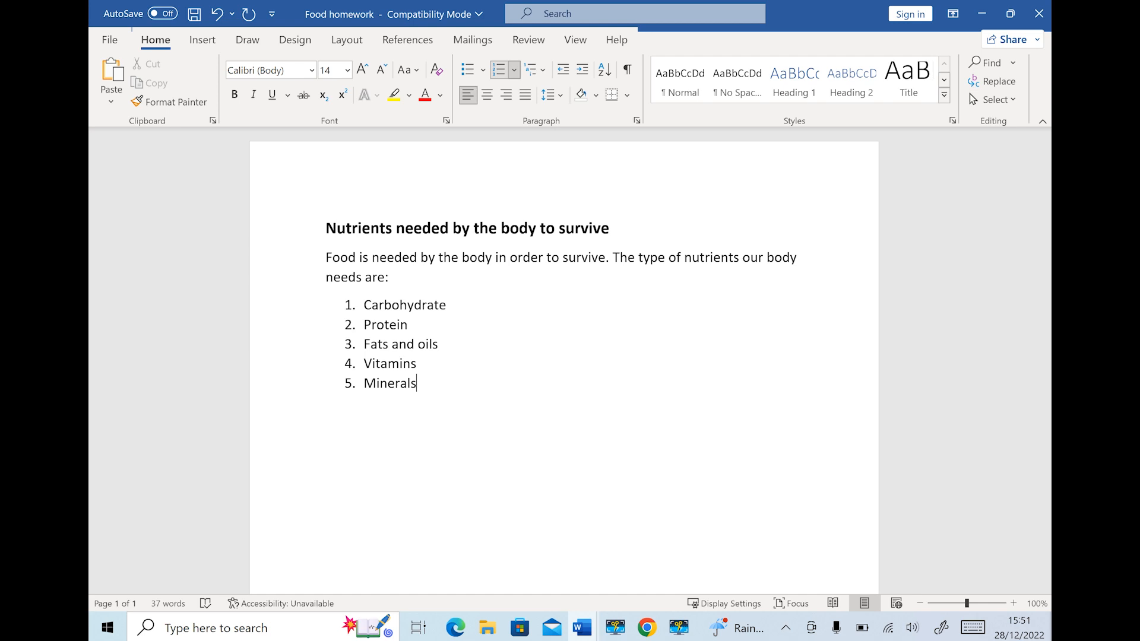
key("Return")
Delete the empty sixth list item and show the Insert tools
key("BackSpace")
key("BackSpace")
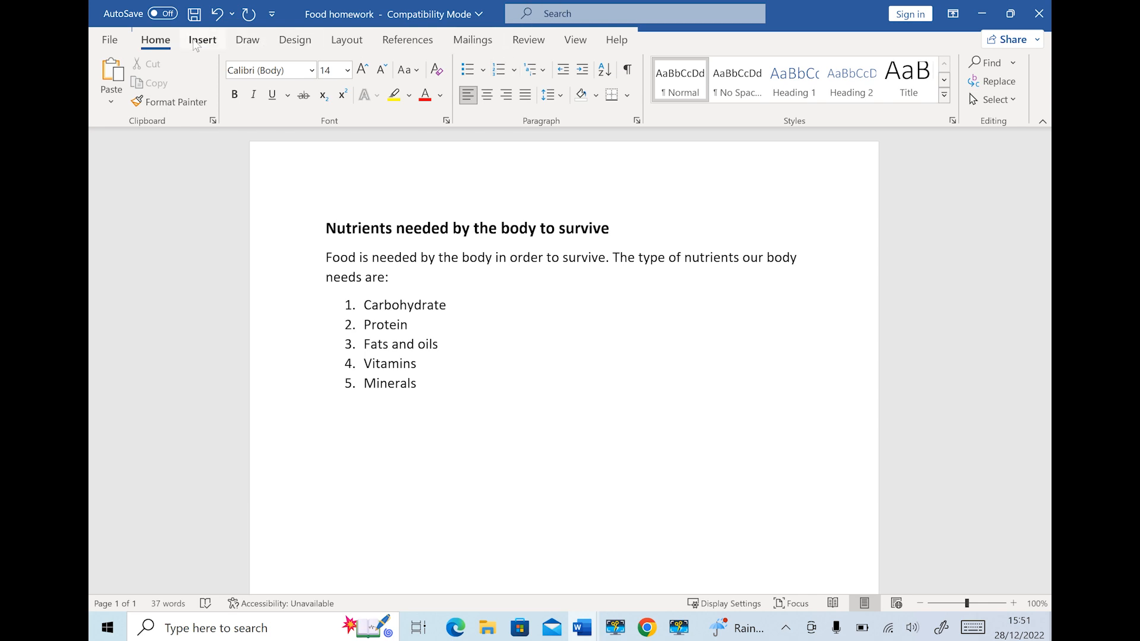
left_click(196, 46)
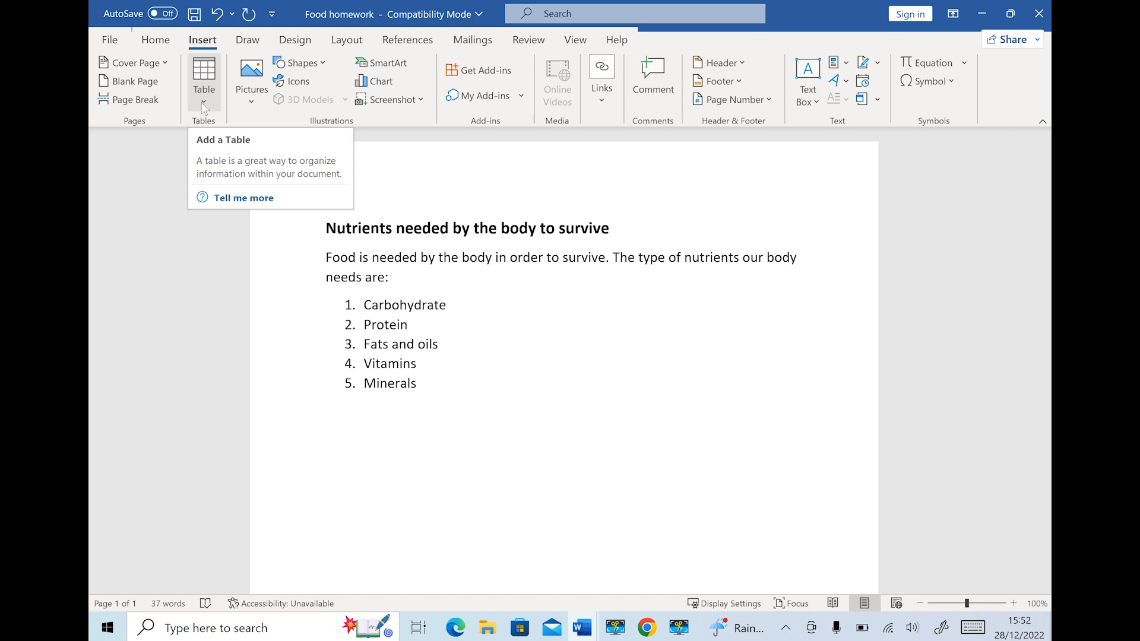
Insert a three-column, six-row table below the list
right_click(201, 102)
left_click(210, 76)
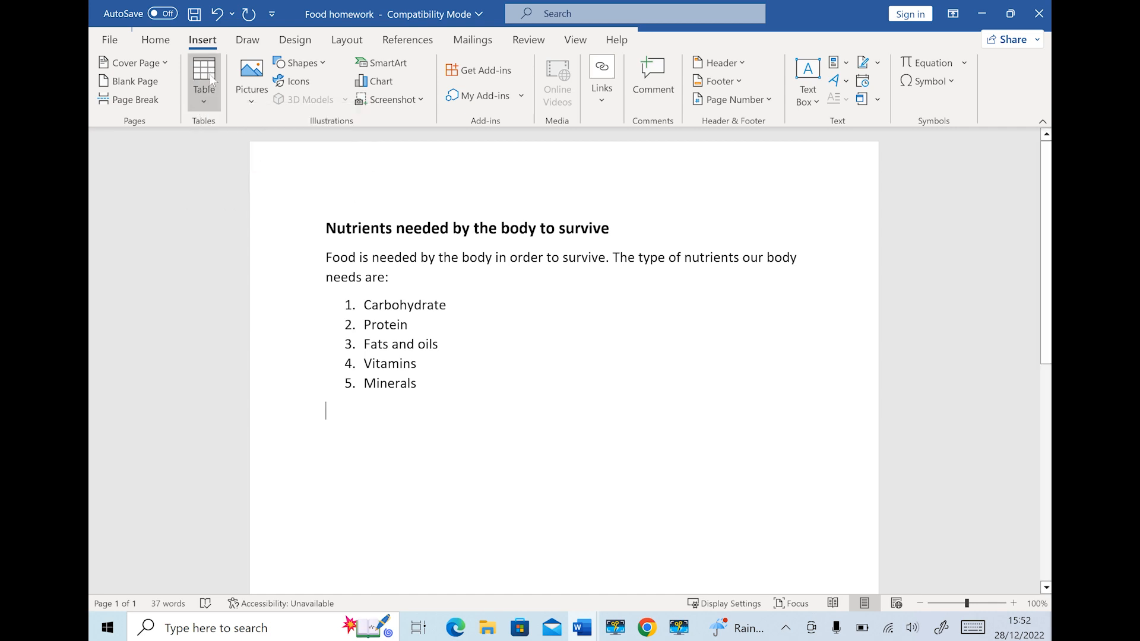
left_click(211, 76)
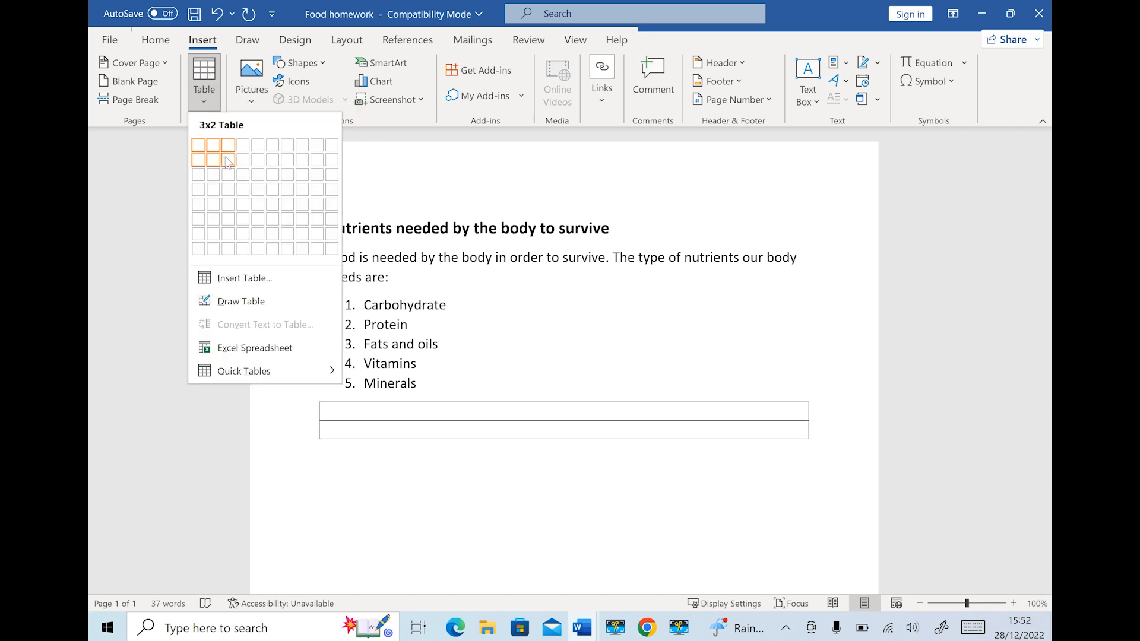
left_click(230, 230)
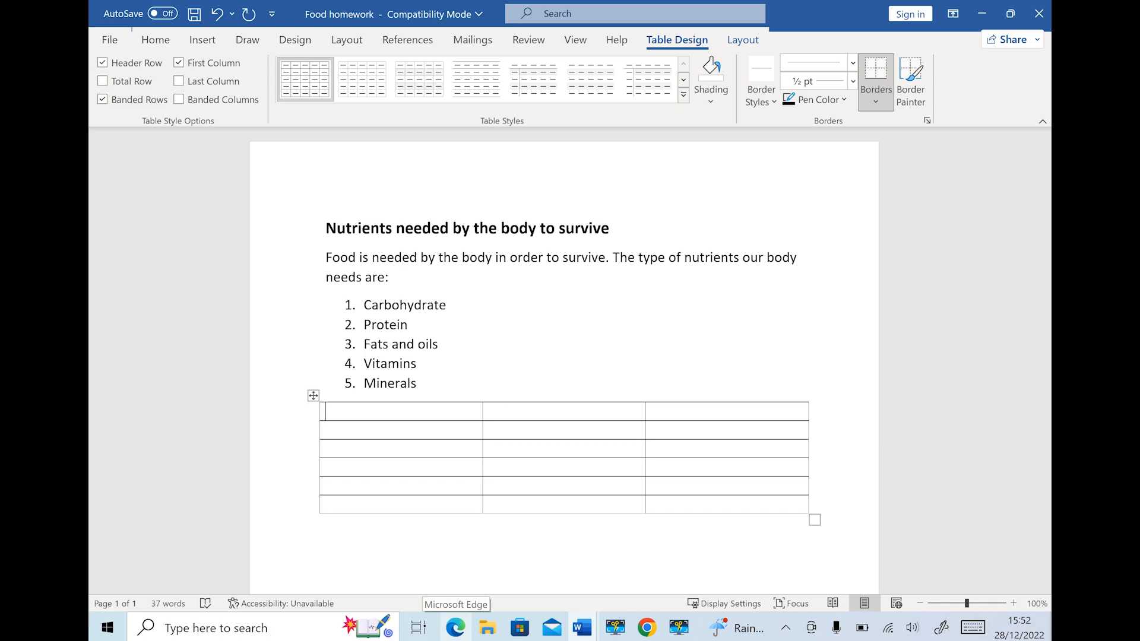
Type headers Nutrient, Examples of food and Benefit of the nutrient, then select the header row
type("Nutrient")
key("Tab")
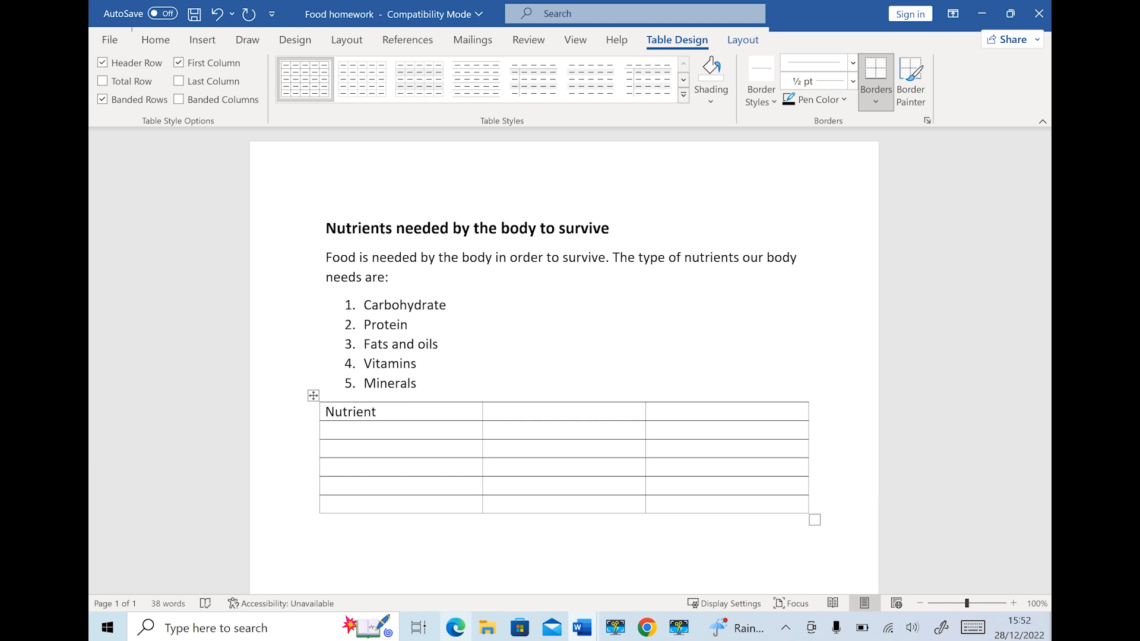
type("Examples of food")
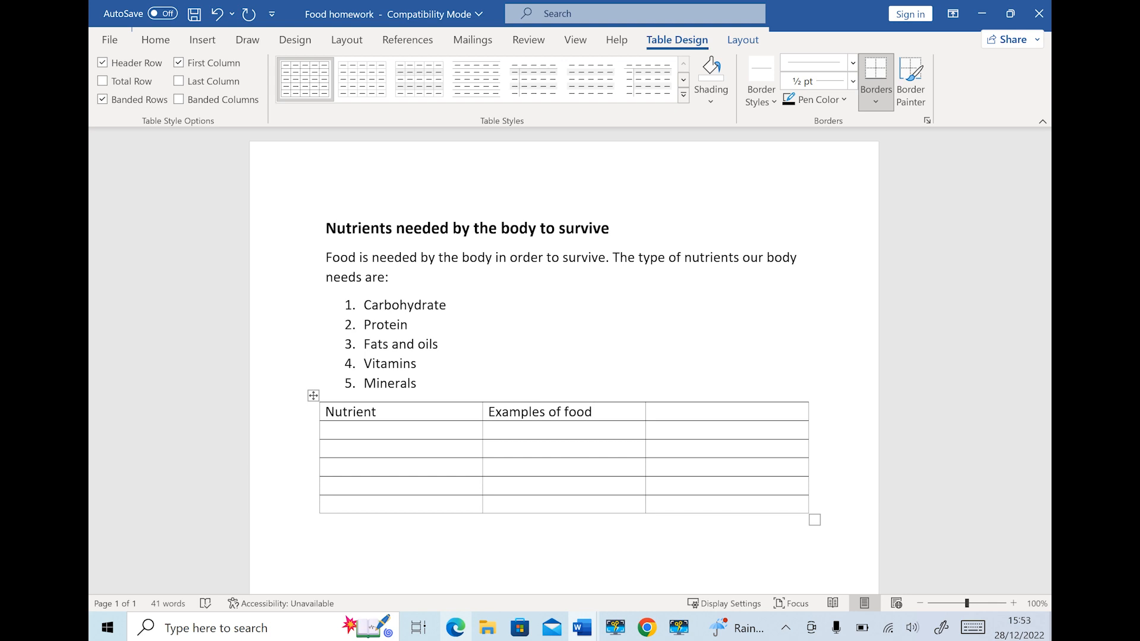
key("Tab")
type("Benefir")
key("BackSpace")
type("og")
key("BackSpace")
type("f y")
key("BackSpace")
type("te")
key("BackSpace")
type("he nutrient")
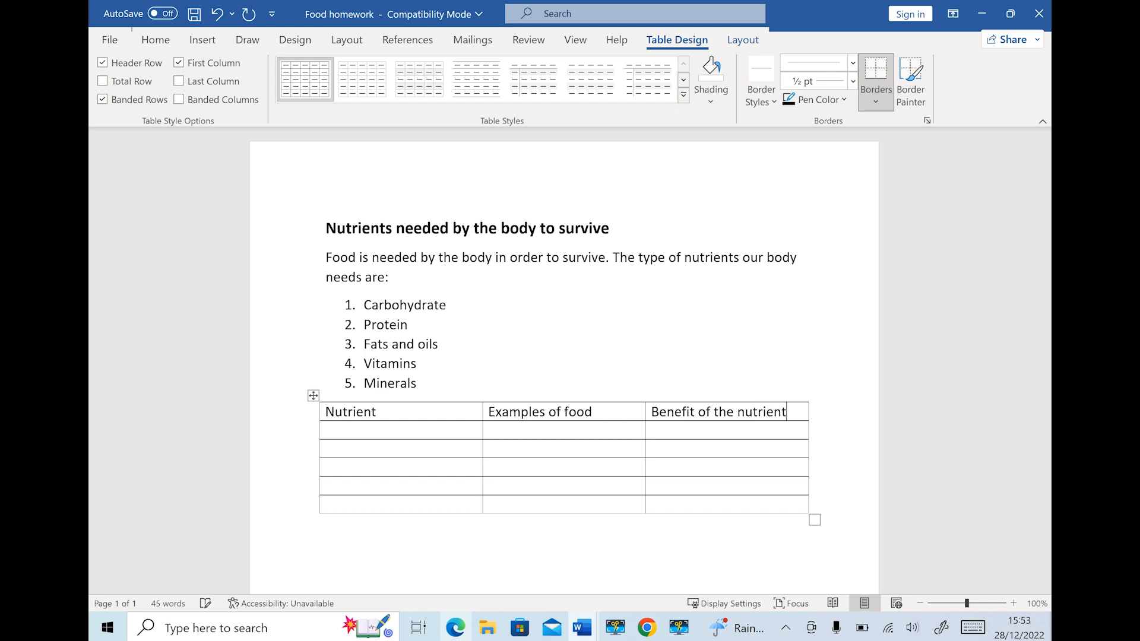
left_click(299, 417)
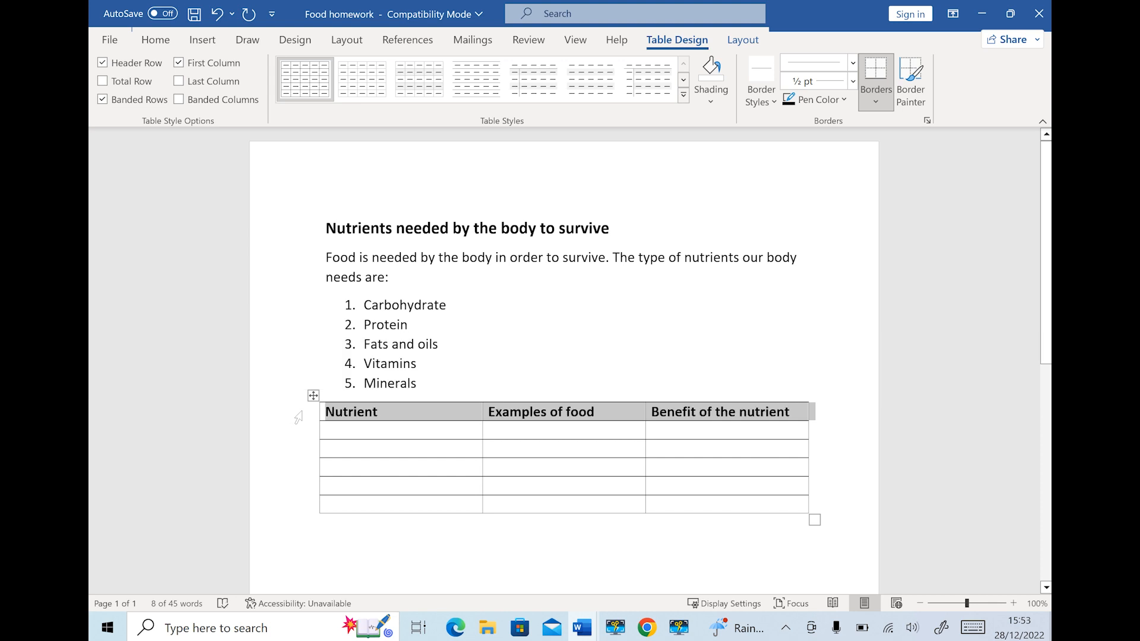
Bold the header row with Ctrl+B, then put the cursor in the first Nutrient cell
key("ctrl+b")
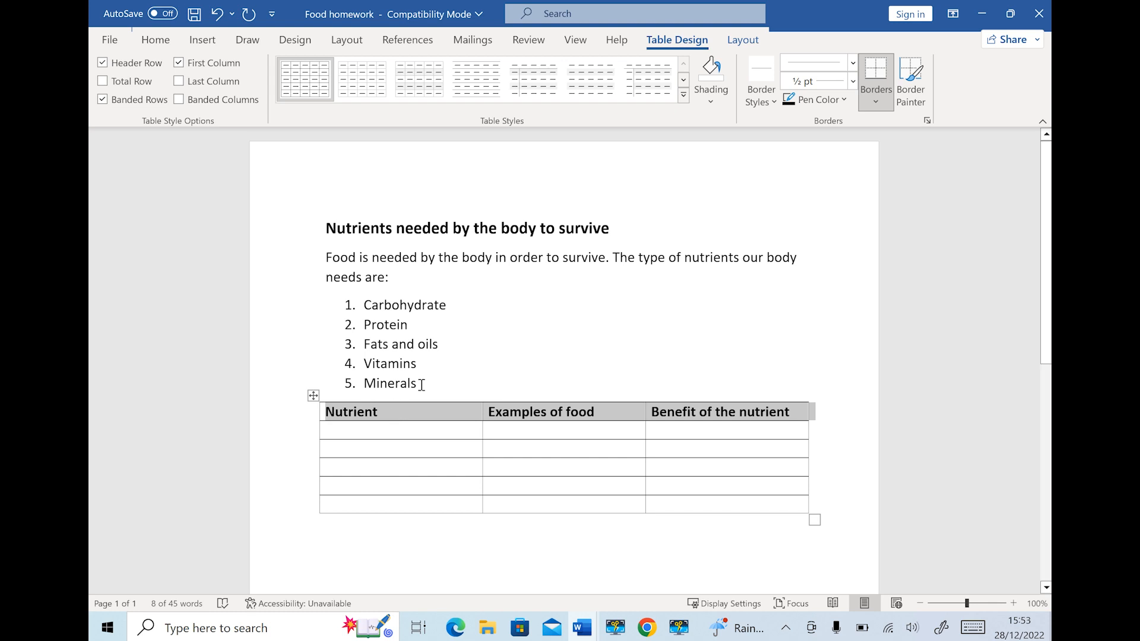
right_click(300, 422)
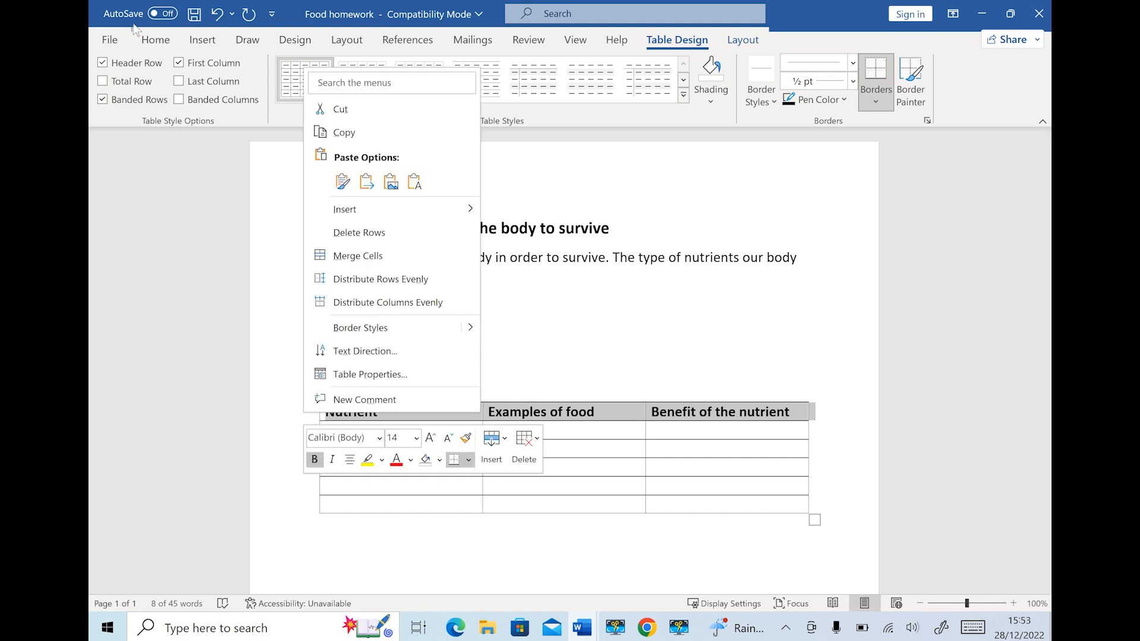
left_click(156, 39)
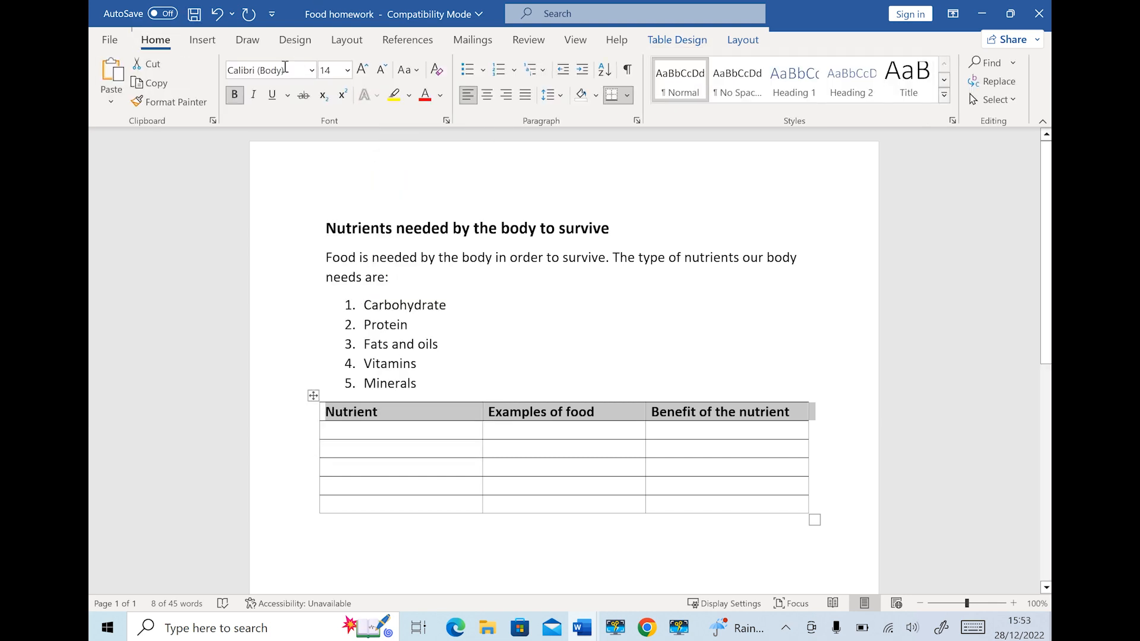
left_click(235, 95)
left_click(646, 360)
left_click(363, 438)
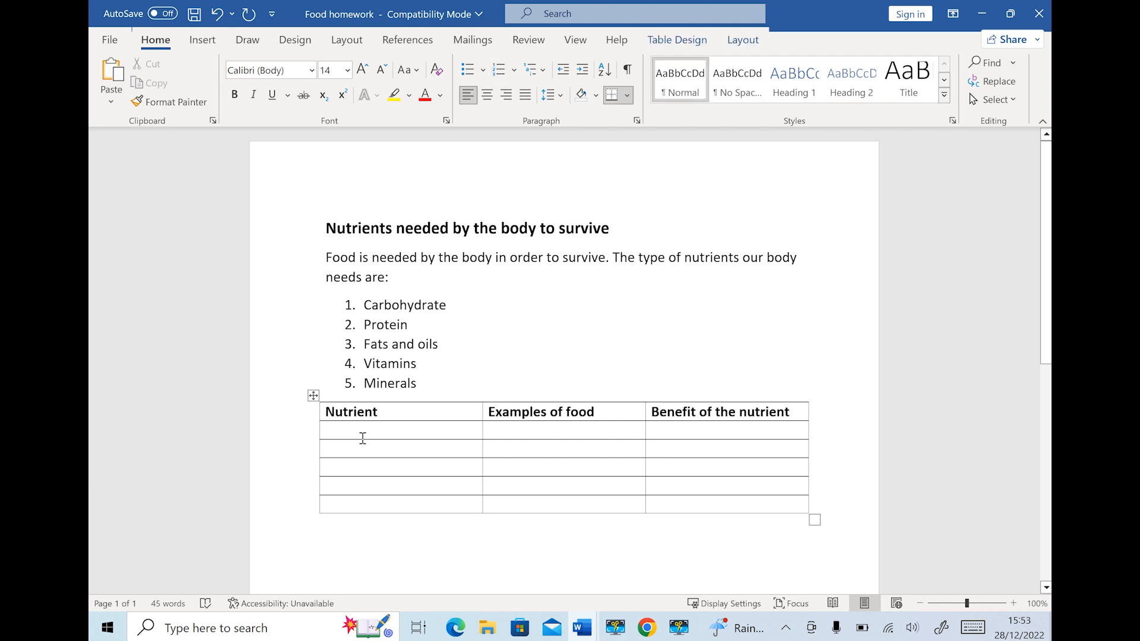
Fill the first data row with Carbohydrates and Bread
type("Car")
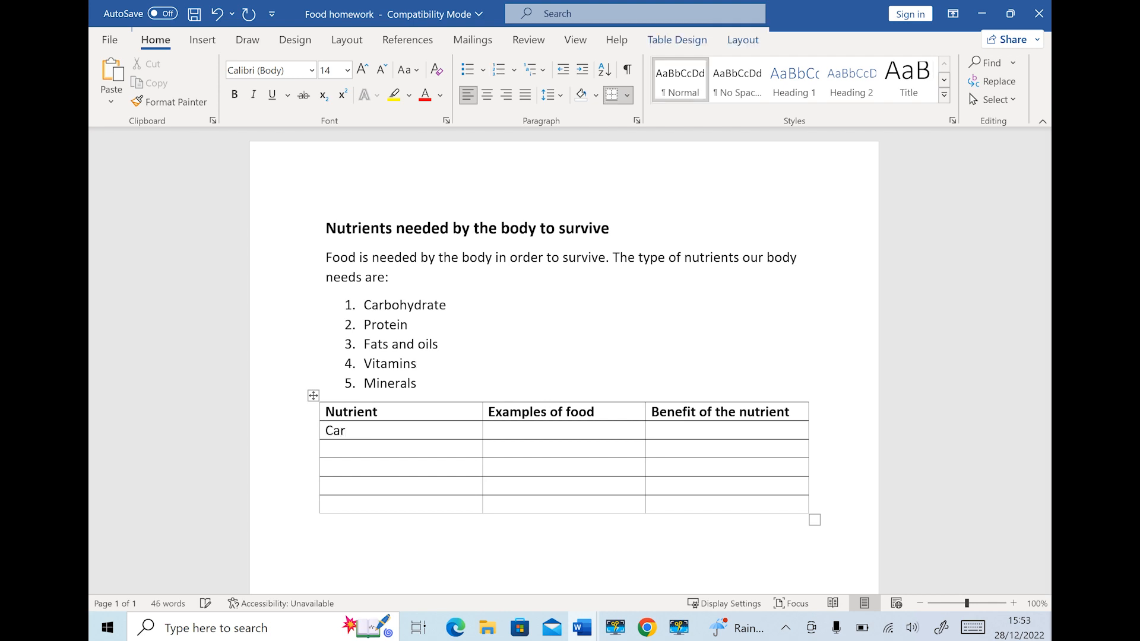
type("bo")
type("hydrates\t")
type("Bread")
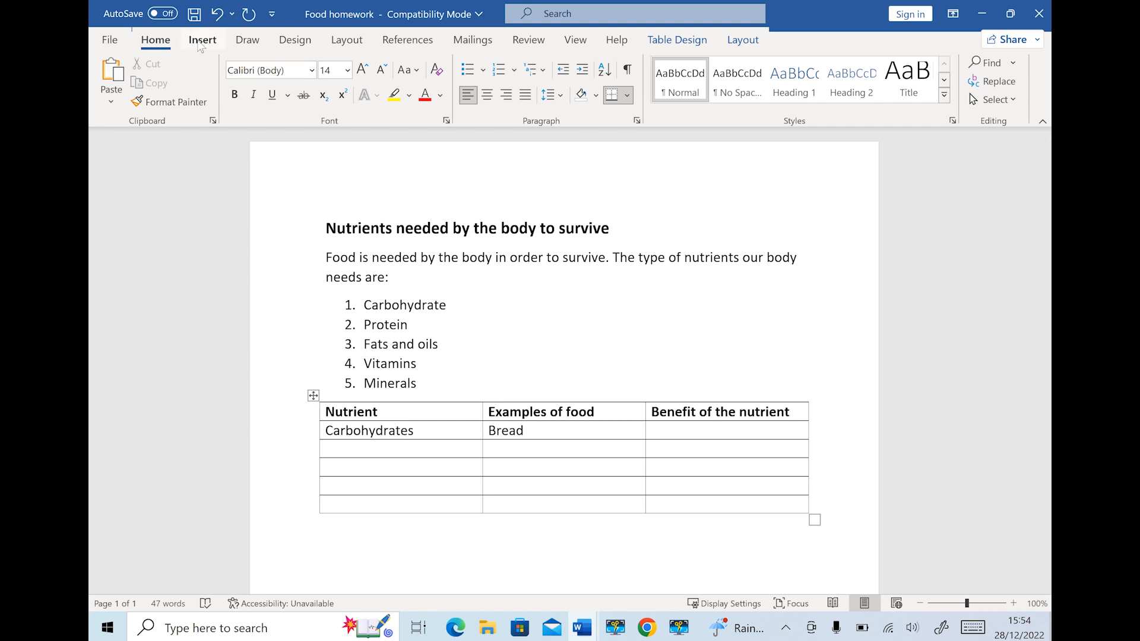
left_click(201, 47)
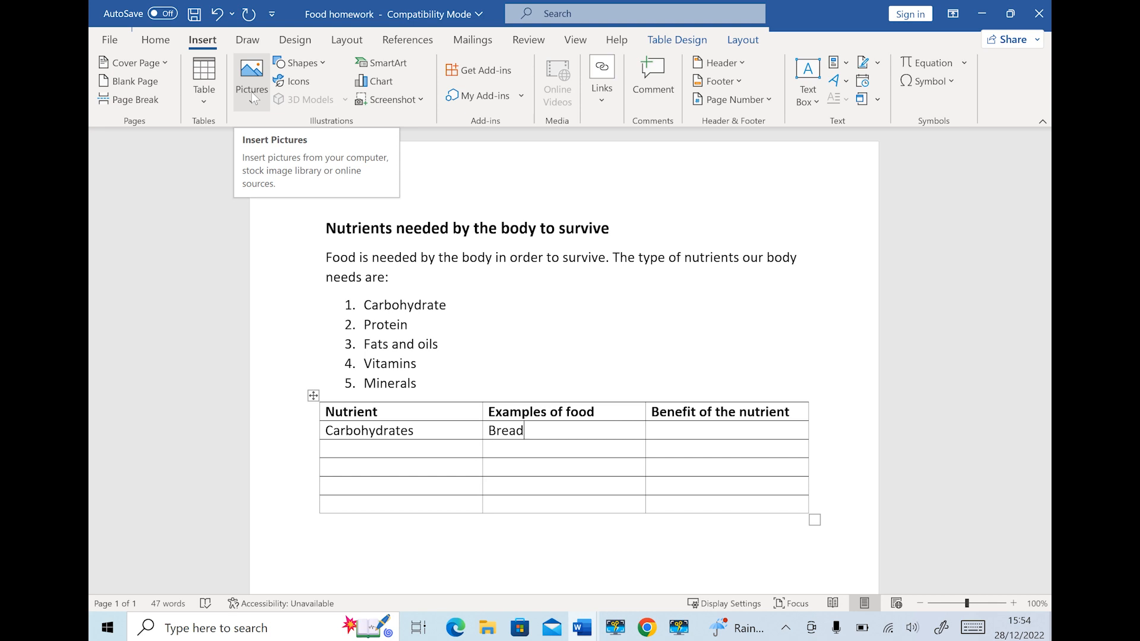
Insert the bread loaves stock image found by searching 'bread' into the Bread cell
left_click(251, 92)
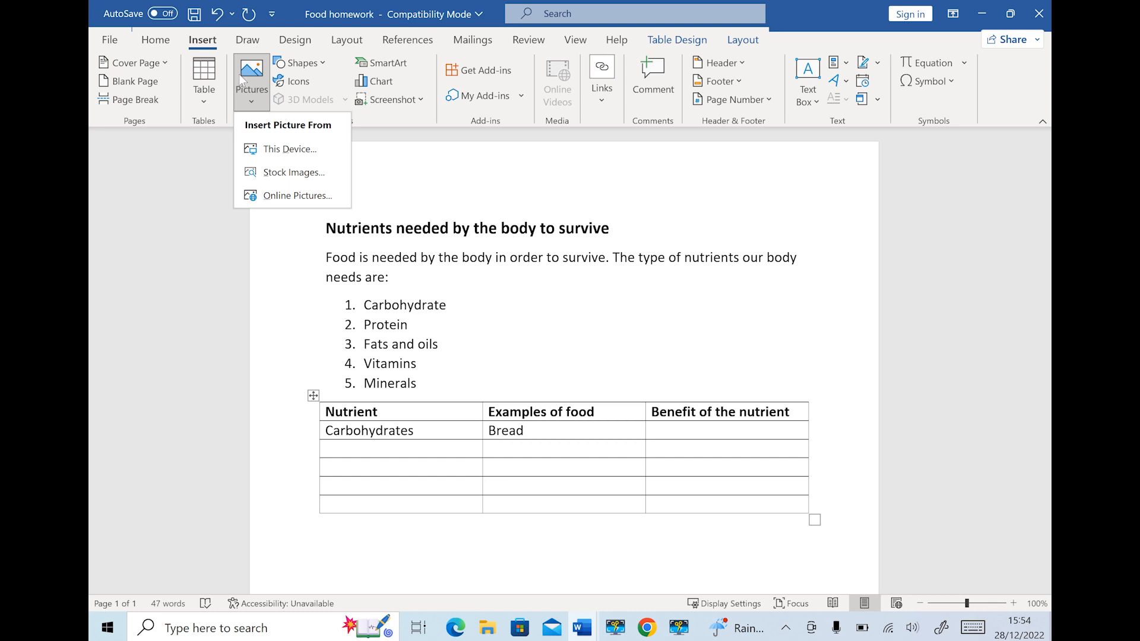
left_click(274, 173)
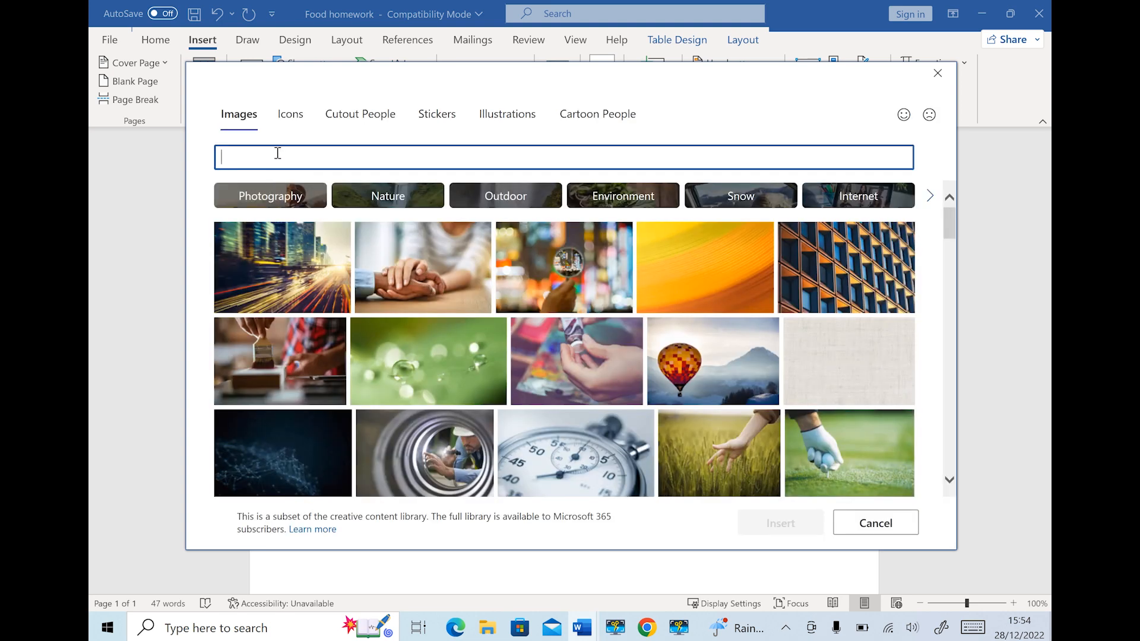
type("brea")
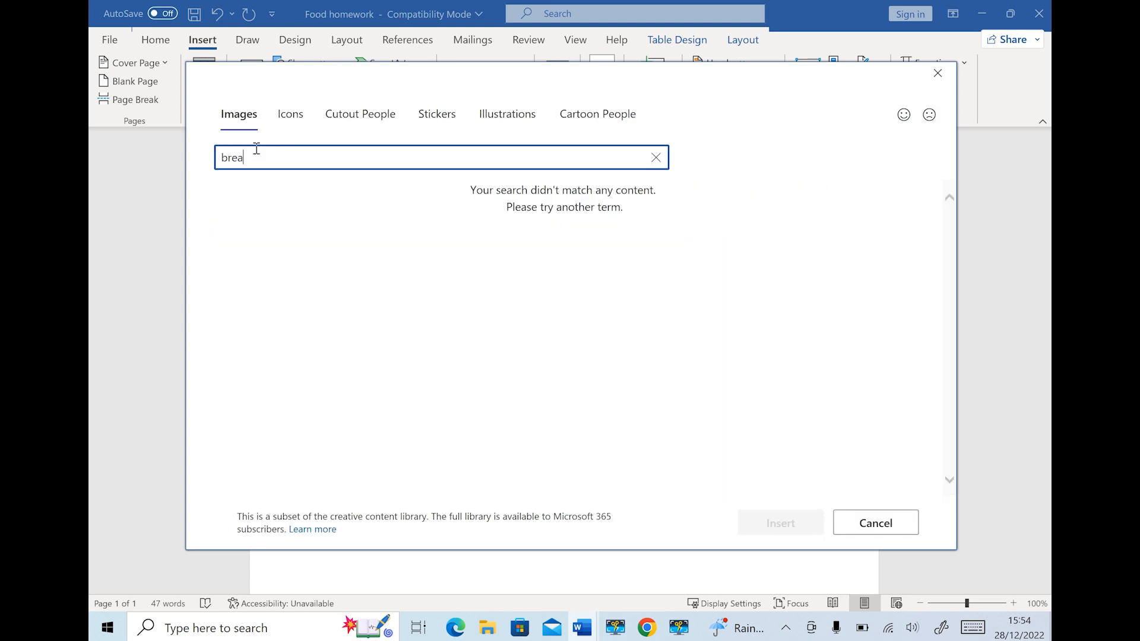
type("d")
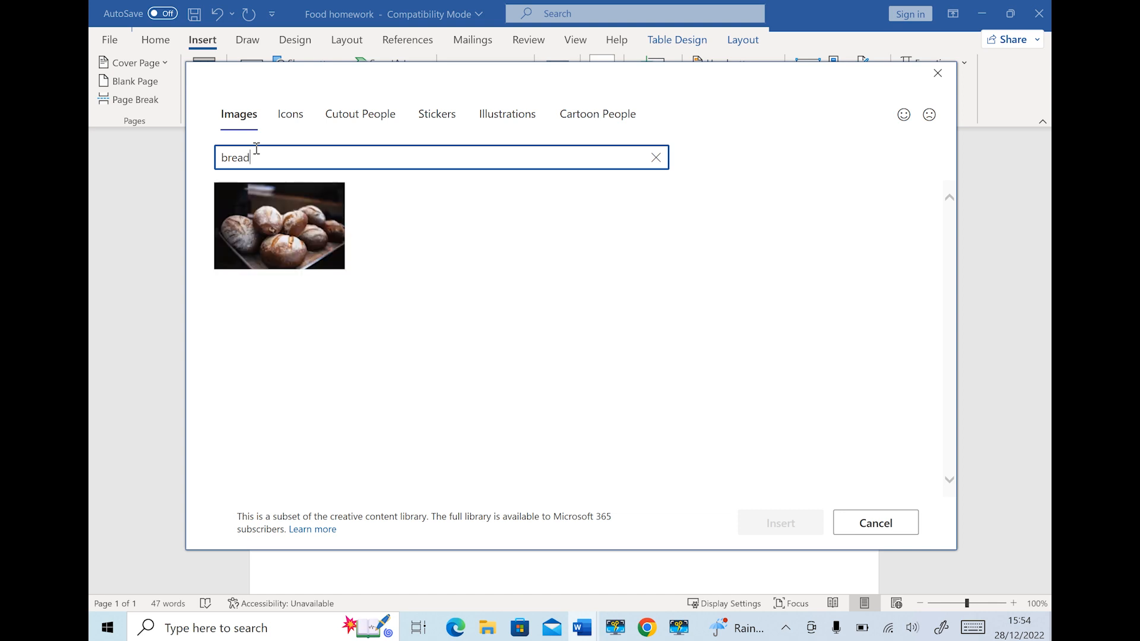
left_click(287, 223)
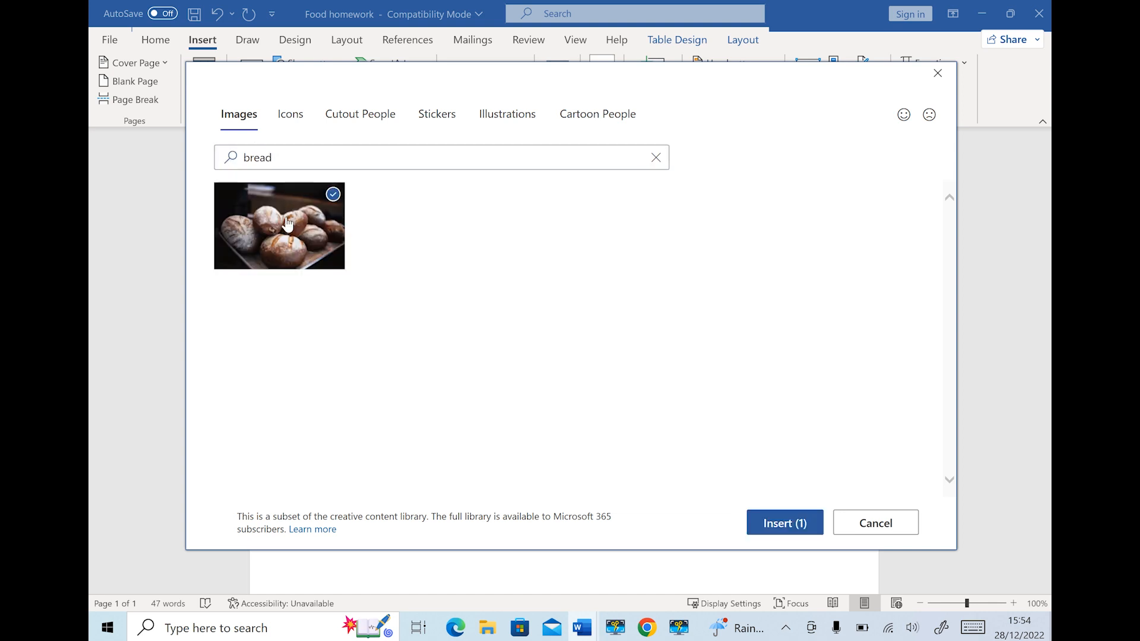
left_click(792, 525)
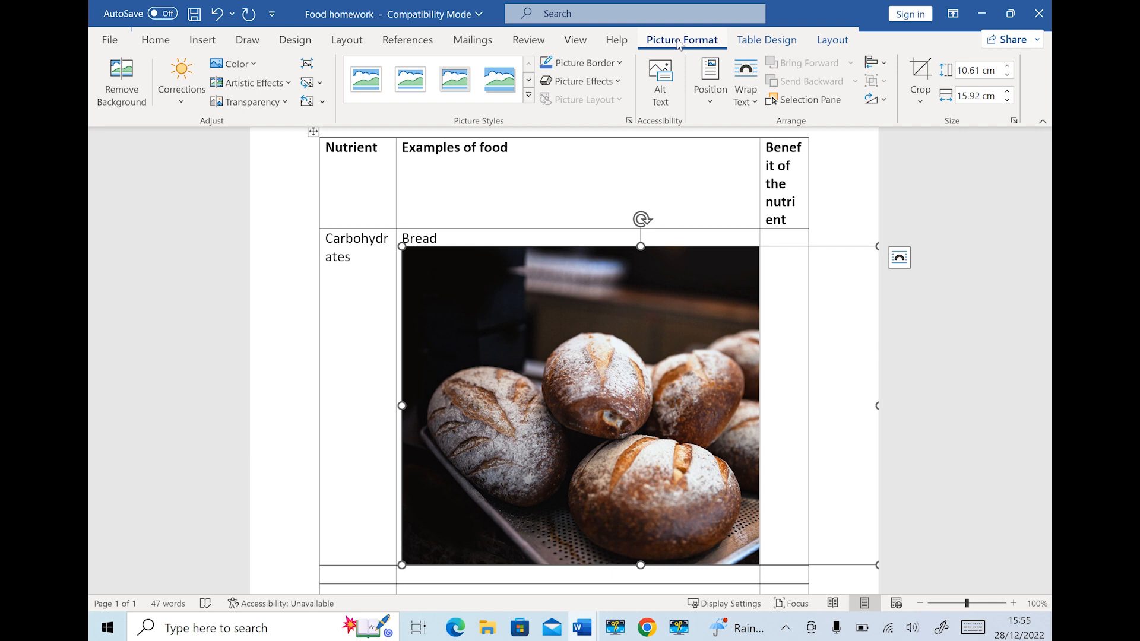
Crop the bread photo to about 7.63 by 9.7 cm
left_click(919, 74)
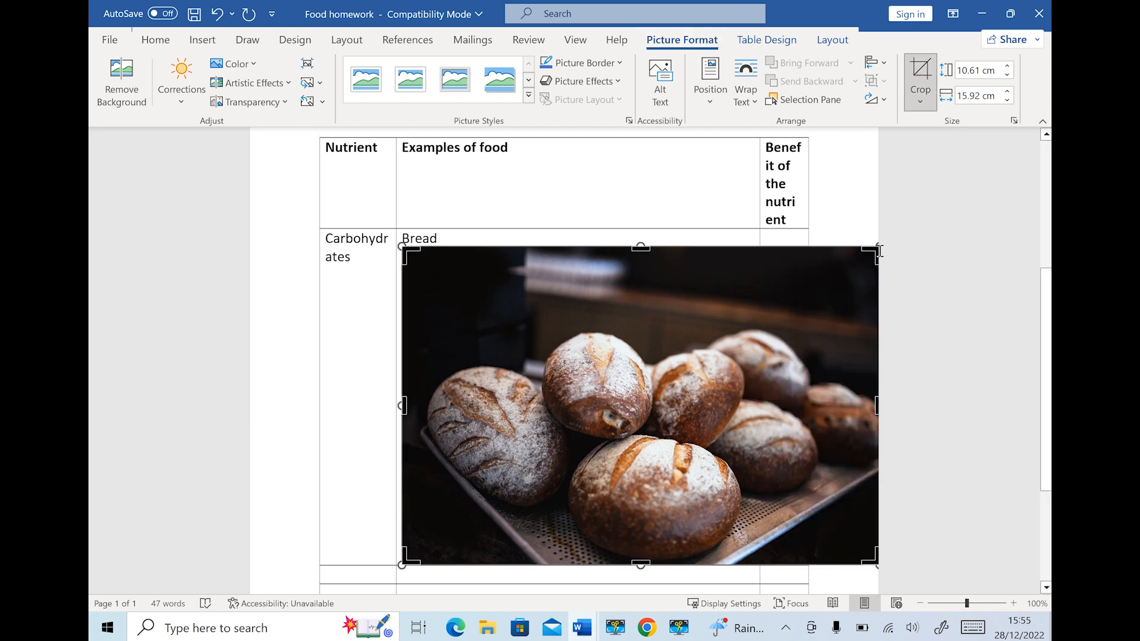
left_click(837, 249)
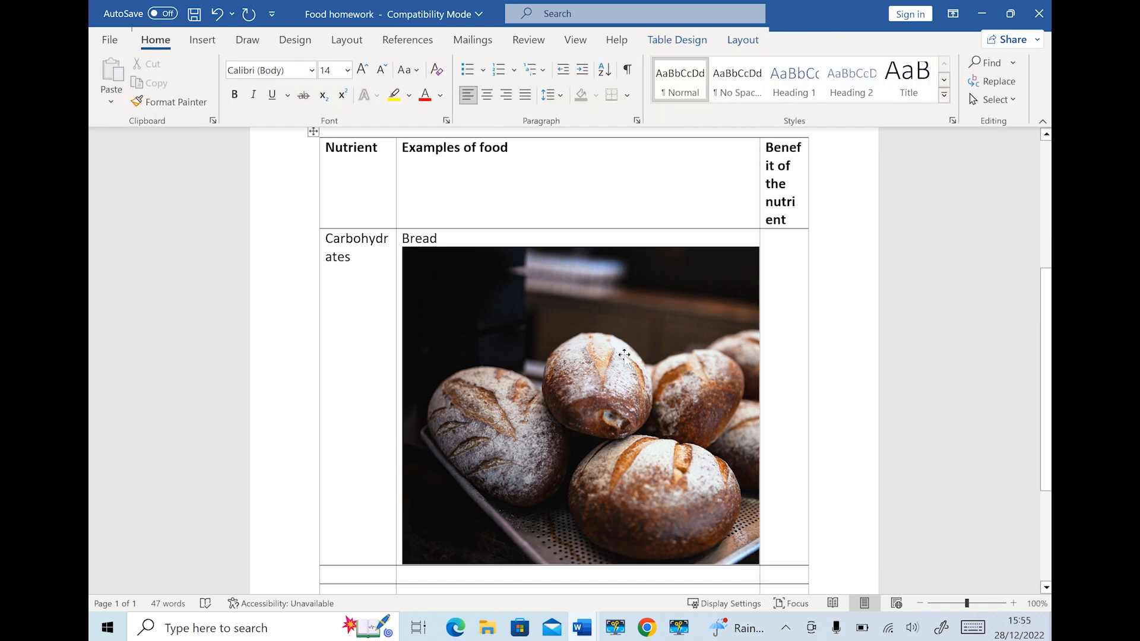
left_click(607, 363)
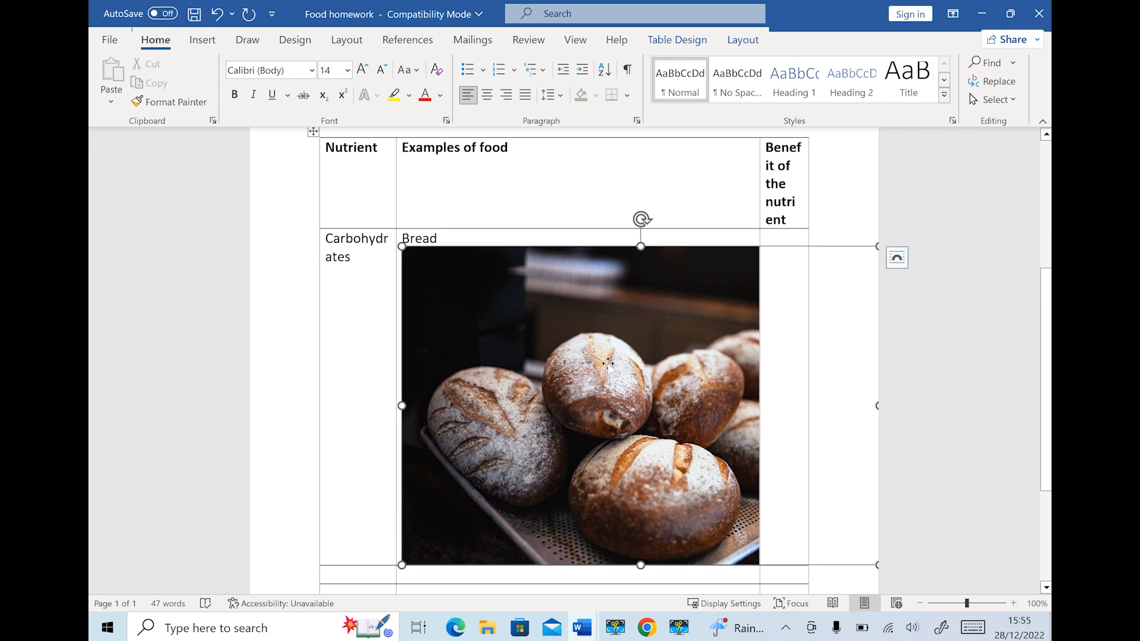
left_click(920, 74)
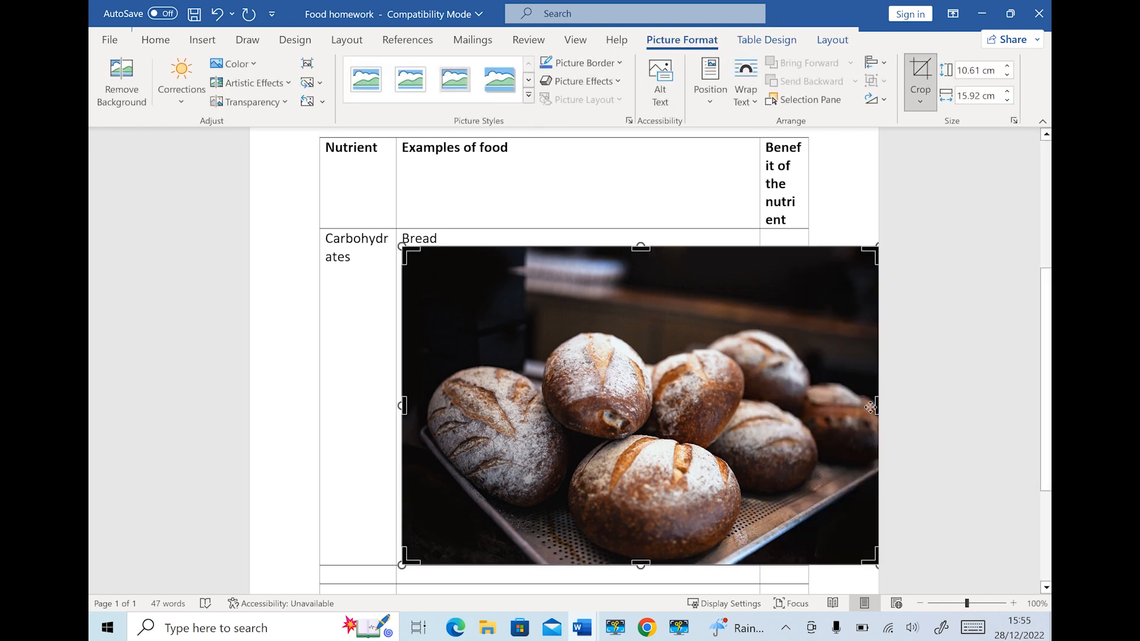
left_click_drag(870, 408, 616, 329)
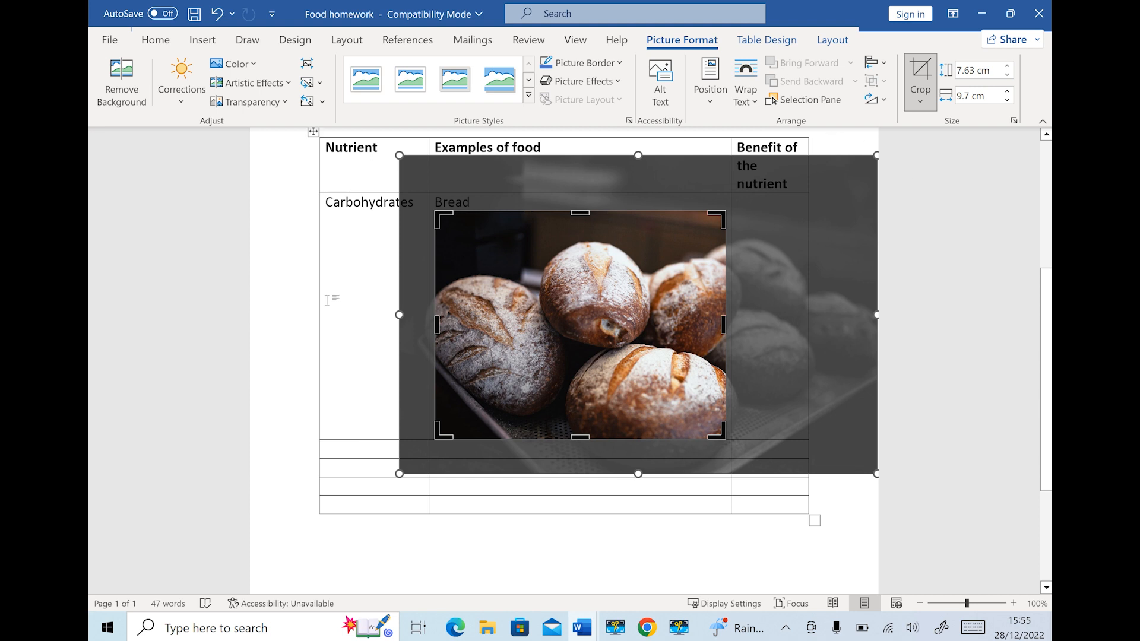
left_click(333, 295)
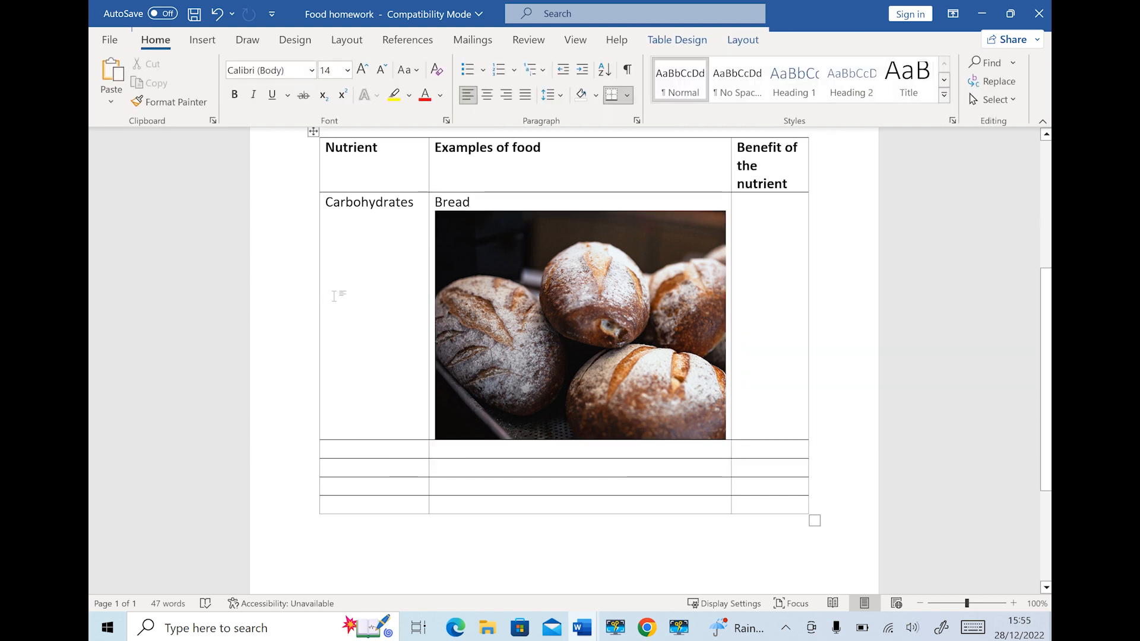
Shrink the bread photo to about 2.28 × 2.9 cm with the size spin arrows
left_click(686, 239)
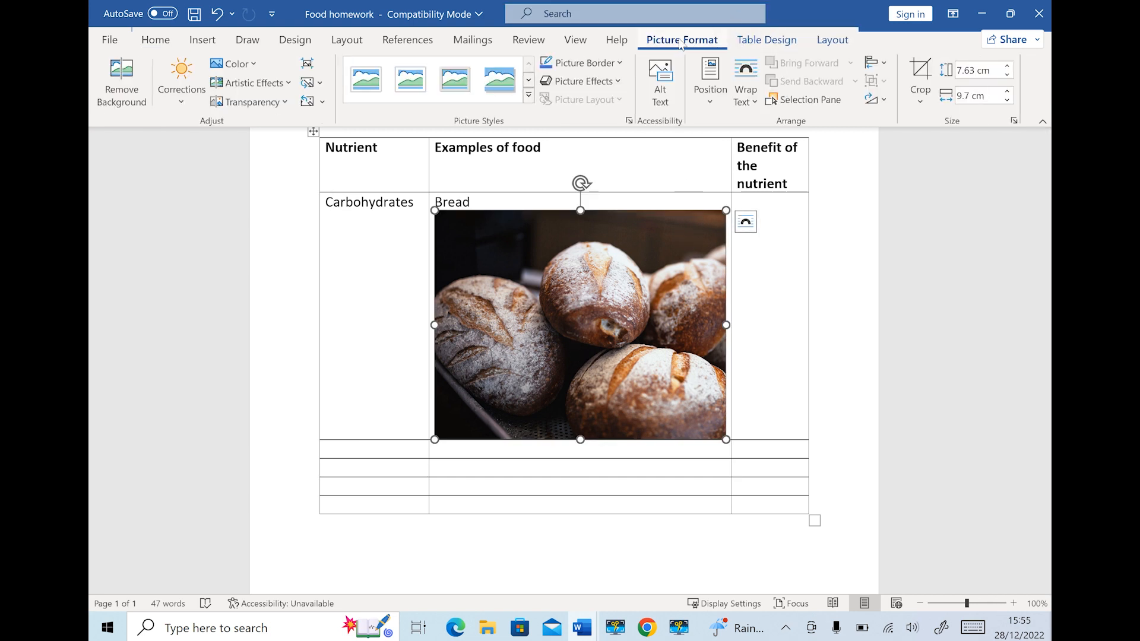
left_click(1009, 100)
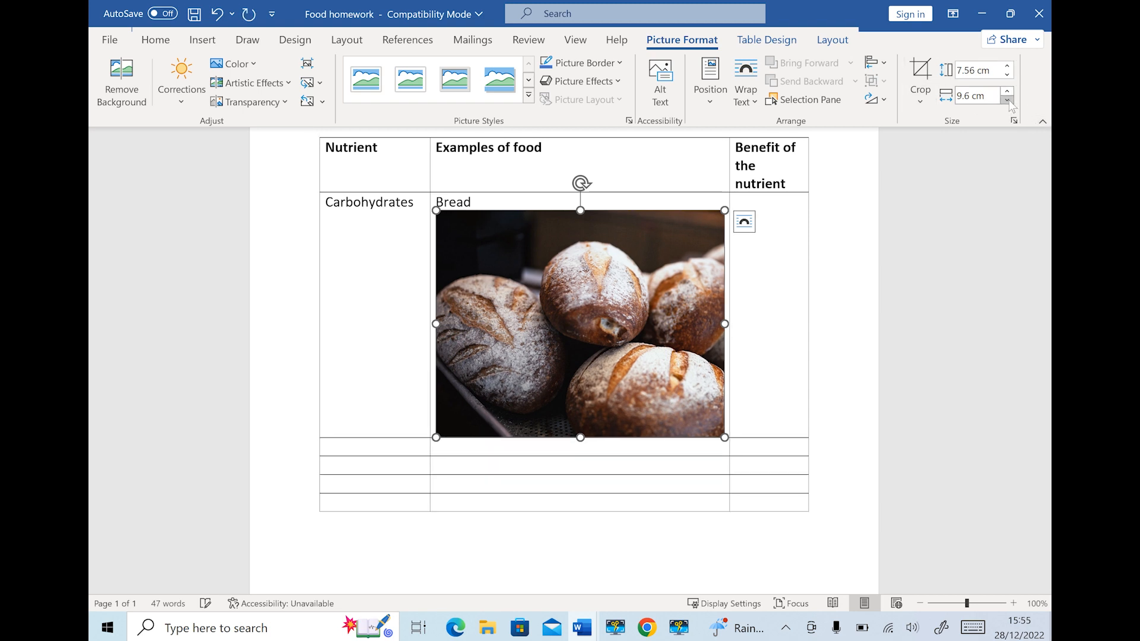
left_click_drag(1008, 99, 1009, 99)
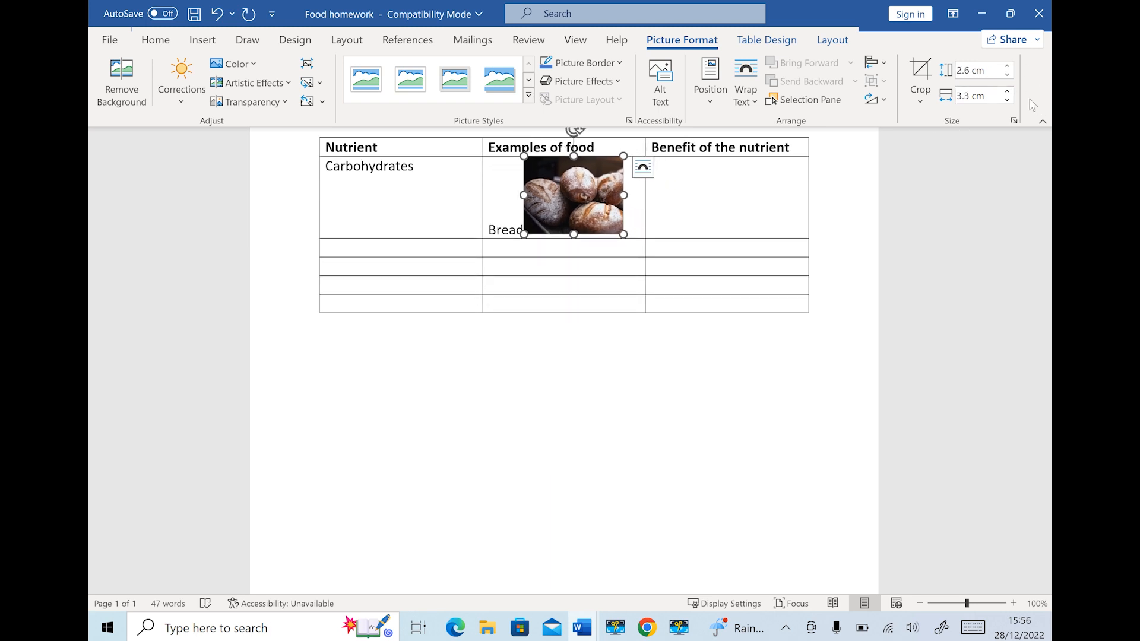
left_click(1007, 100)
left_click(1007, 100)
left_click(1007, 99)
left_click(1007, 99)
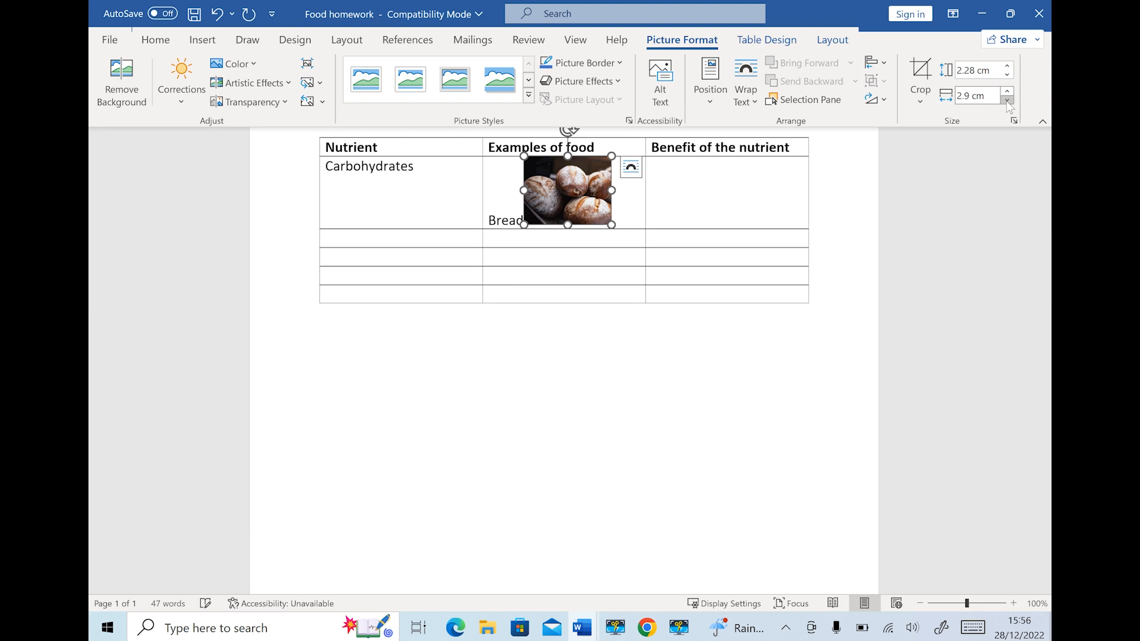
left_click(1007, 99)
left_click(1007, 100)
left_click(1007, 99)
left_click(1008, 99)
left_click(626, 194)
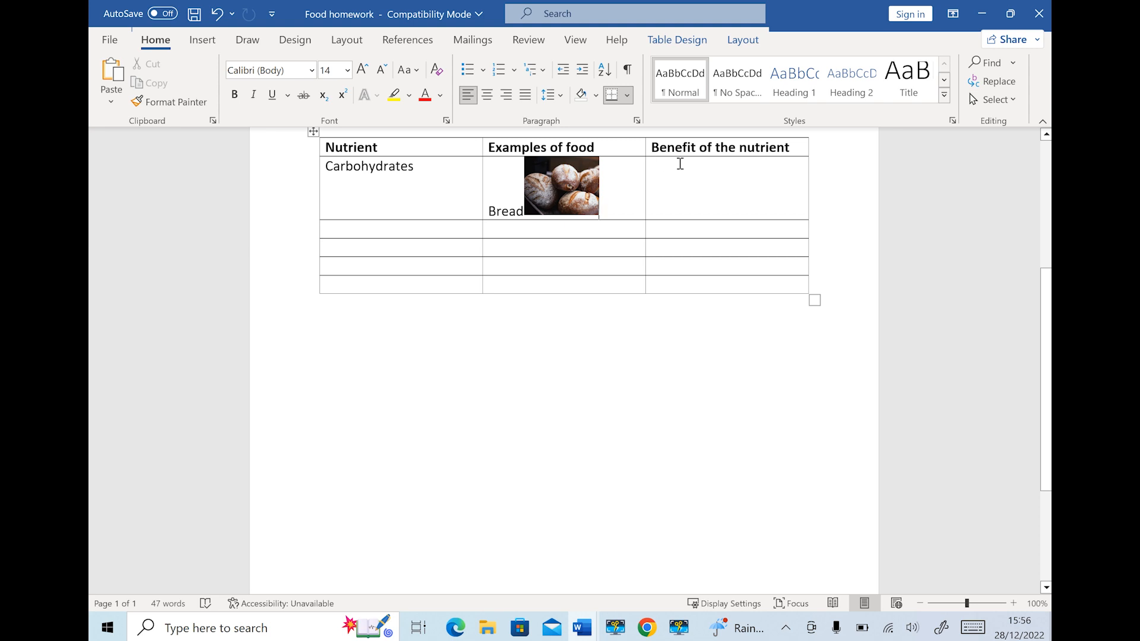
Enter 'Provides energy' as the carbohydrate benefit and fill the next row with Protein and Fish
left_click(680, 164)
type("P")
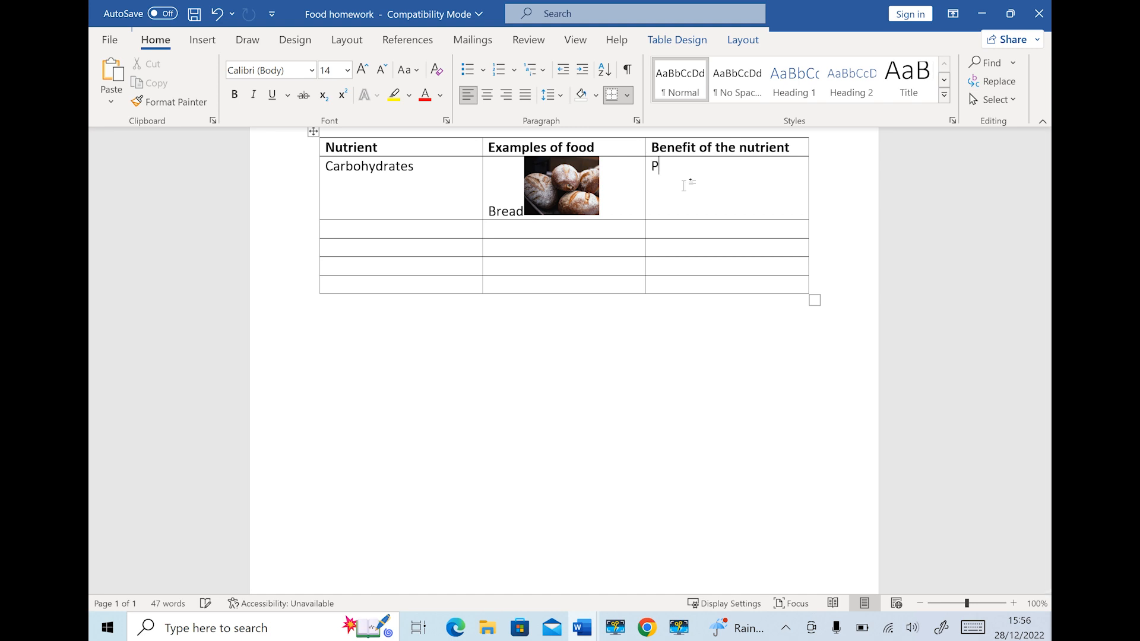
type("rovides energy")
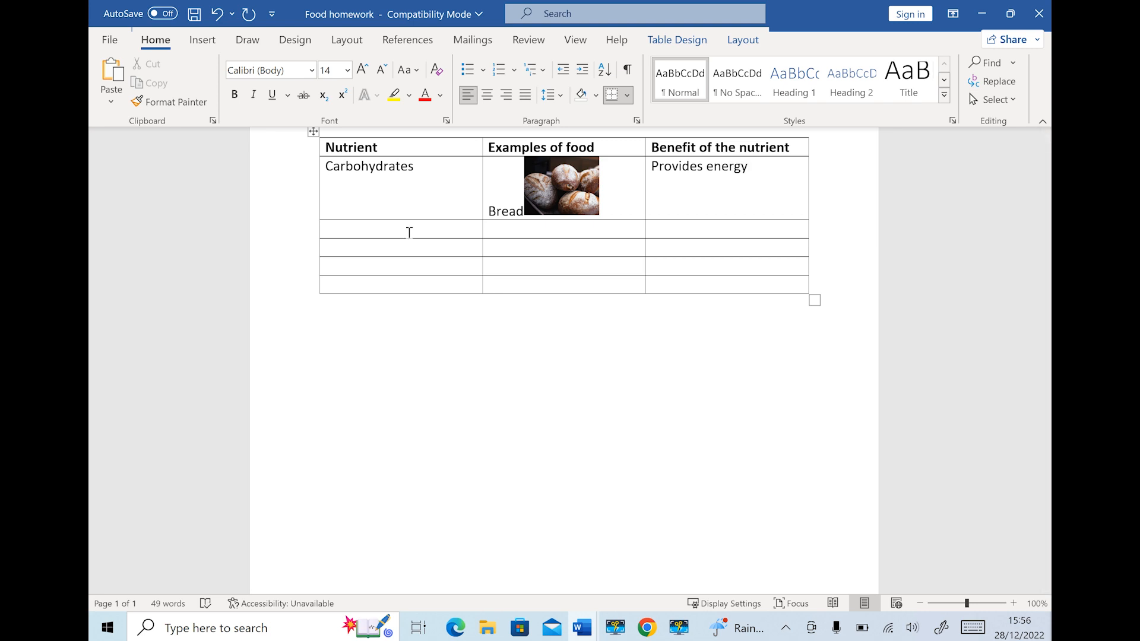
type("Pr")
type("otein")
type("Fish")
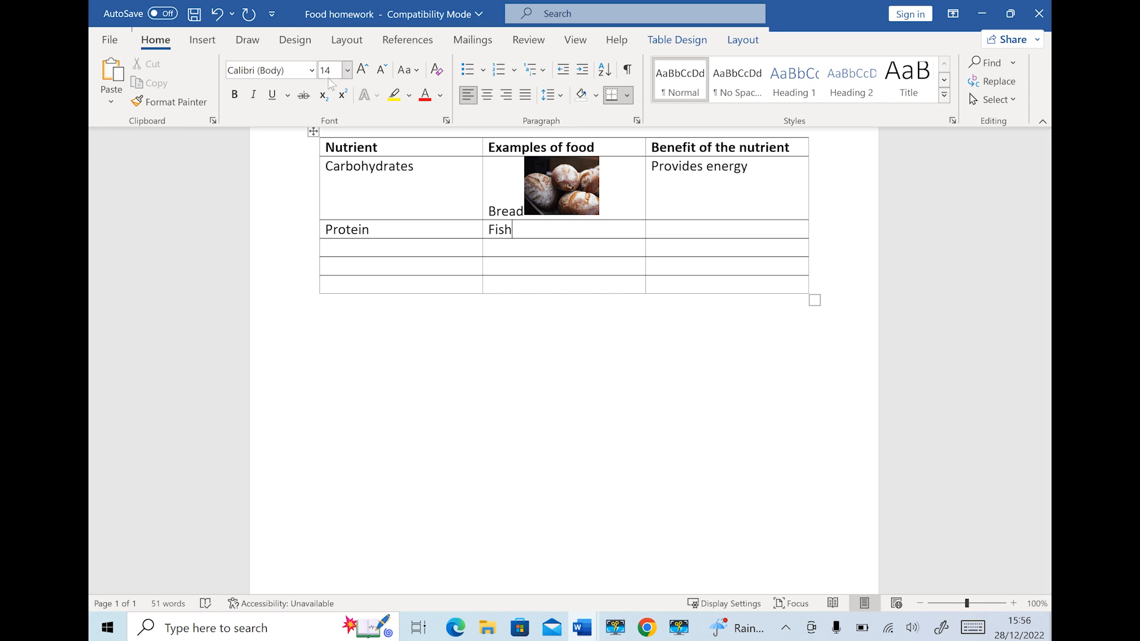
Insert a black fish icon from the icon library into the Protein row's examples cell
left_click(202, 42)
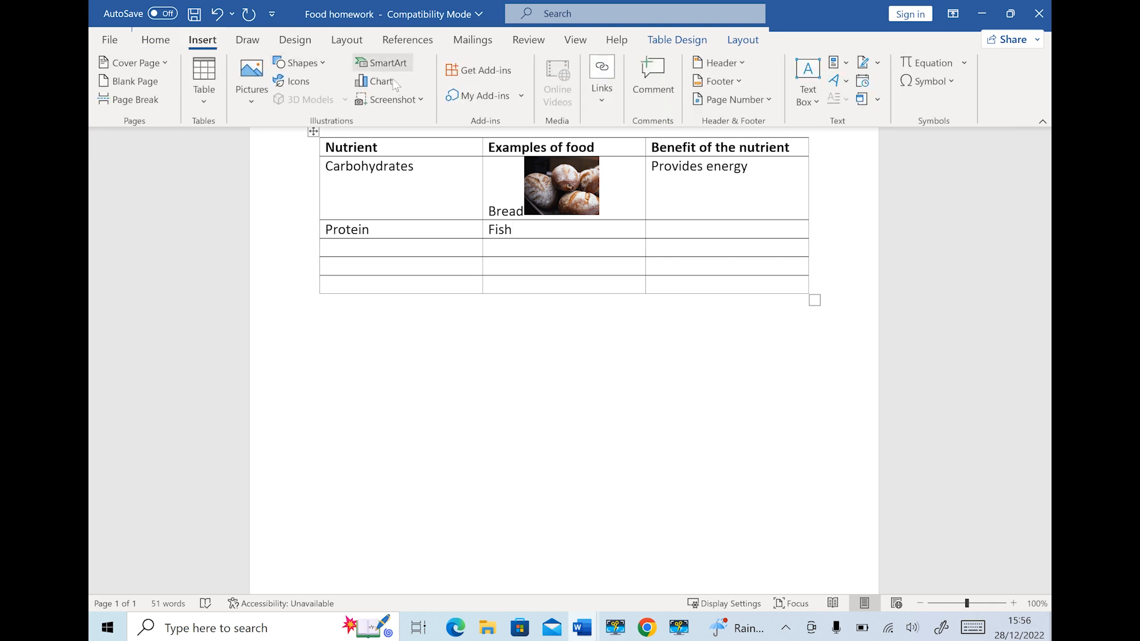
left_click(304, 87)
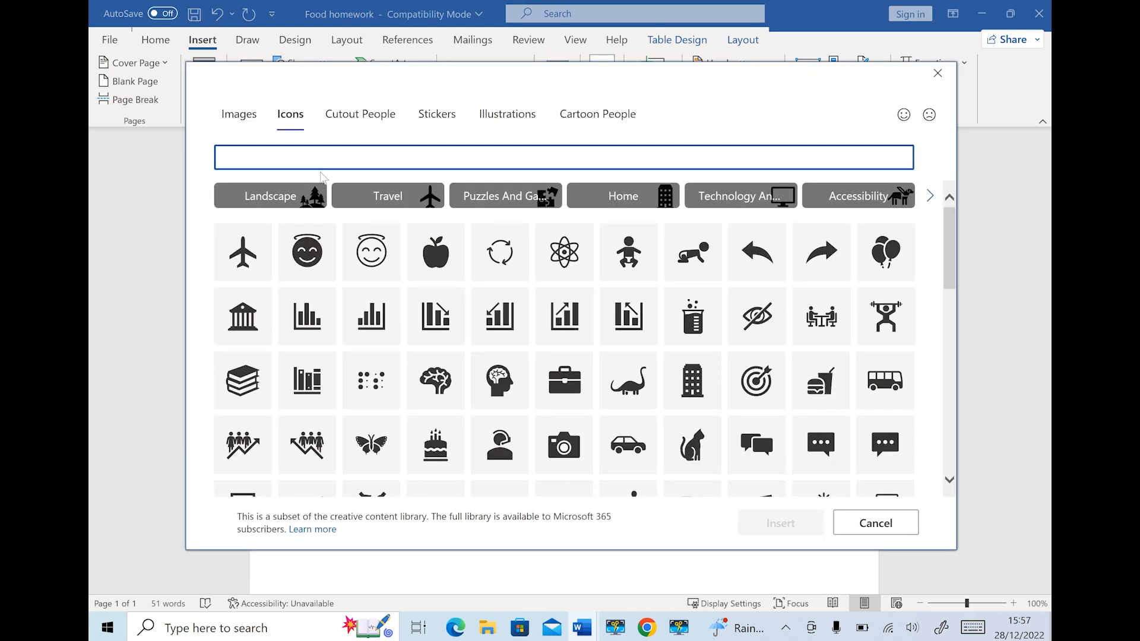
type("fish")
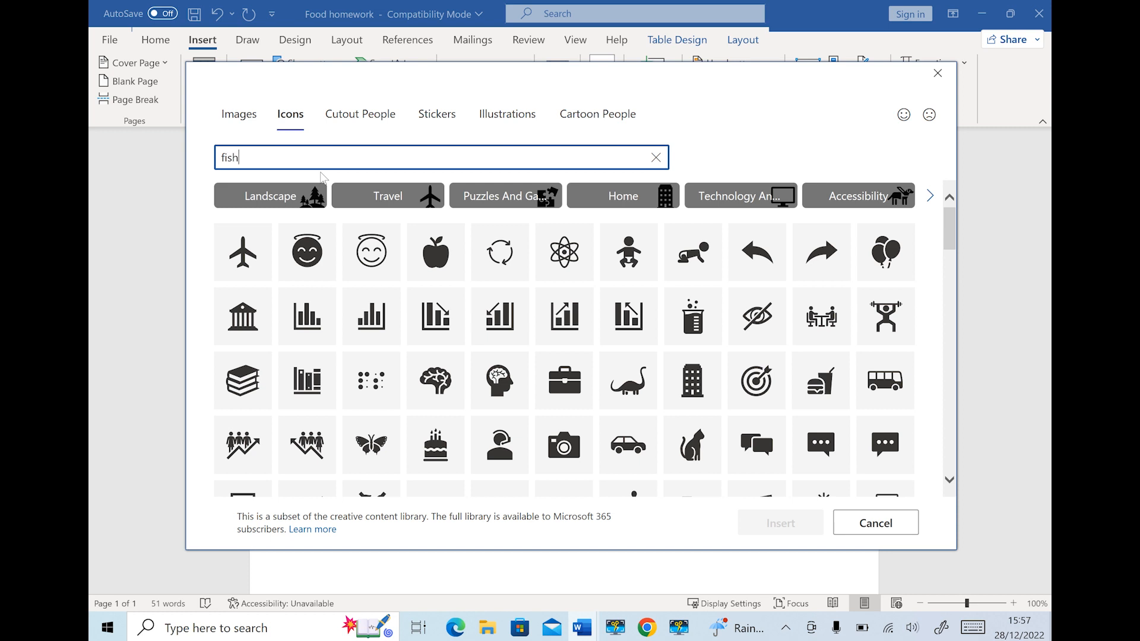
left_click(244, 215)
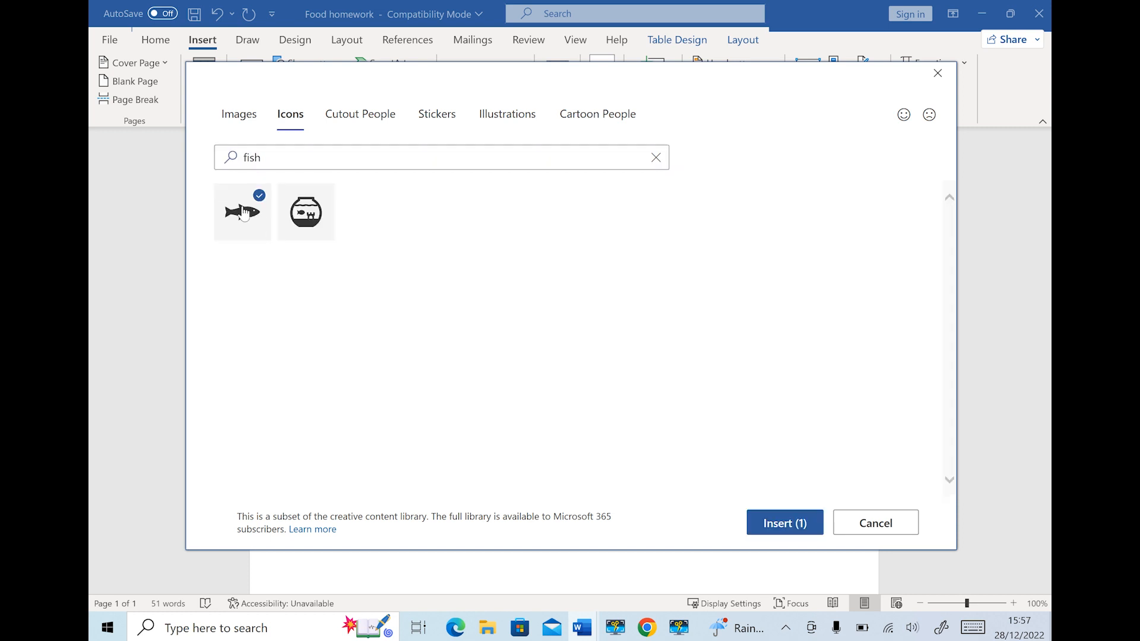
left_click(783, 523)
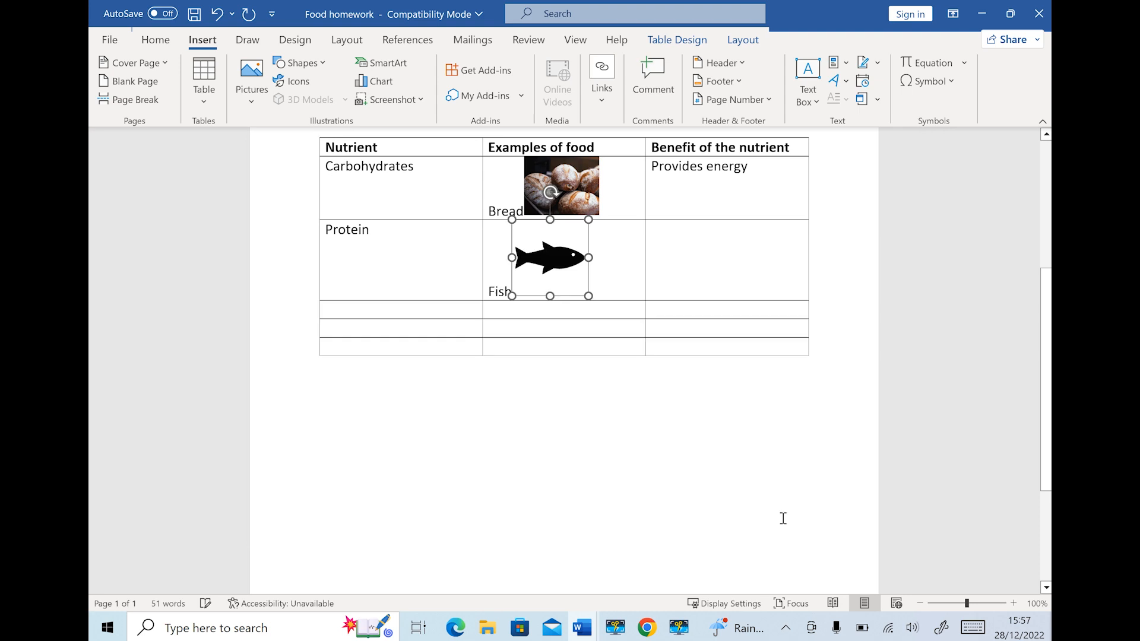
left_click(685, 282)
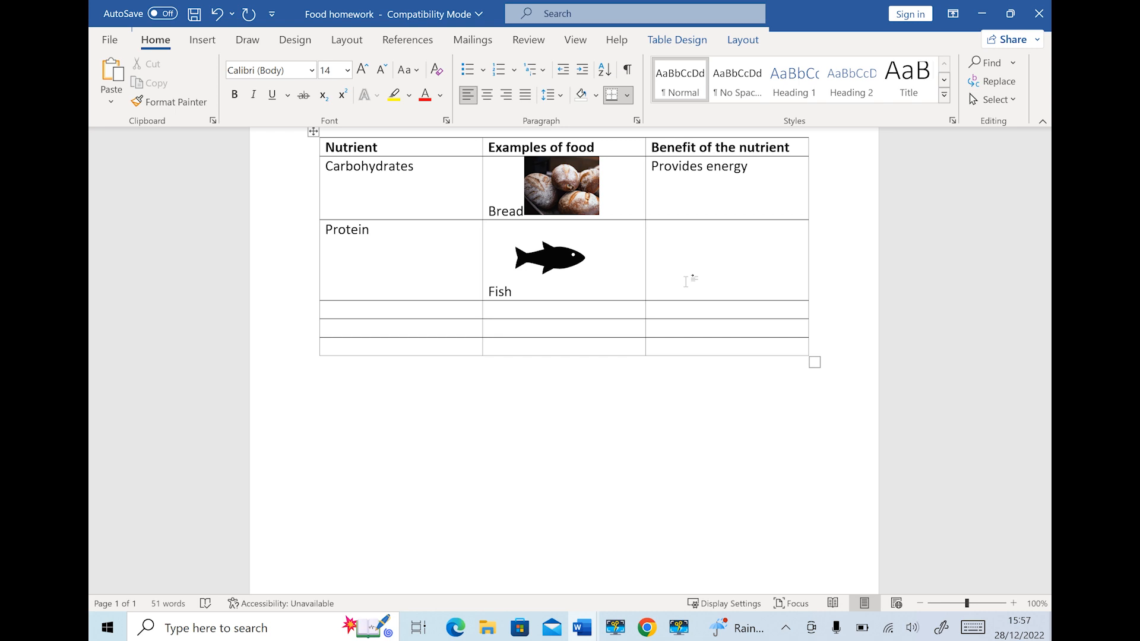
Type 'Builds the body up' as the Protein row's benefit
type("Build")
key("BackSpace")
type("s the body up")
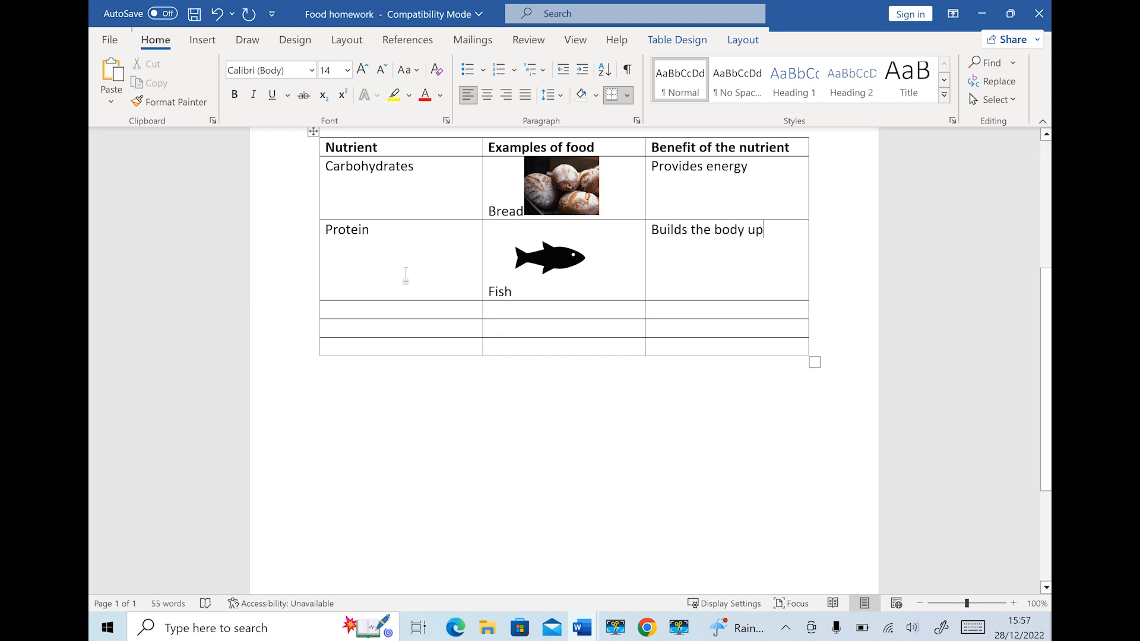
Enter 'Fats and oils' as the third row's nutrient, fixing the typo
left_click(402, 311)
type("Fat")
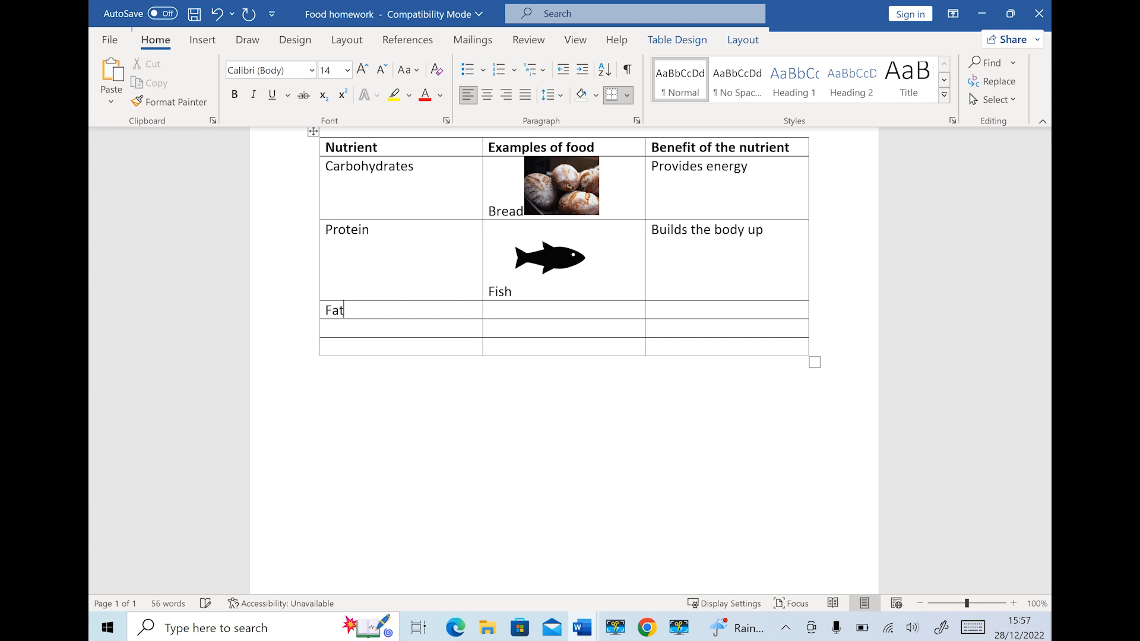
type("s anxd")
key("BackSpace")
key("BackSpace")
type("d oils")
key("Tab")
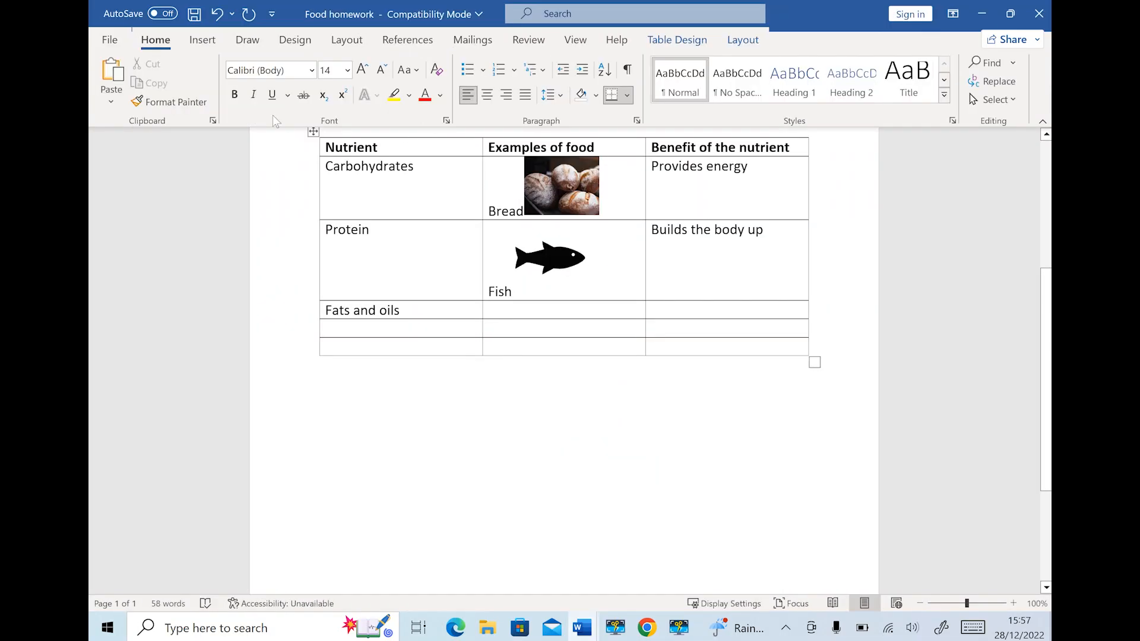
left_click(205, 41)
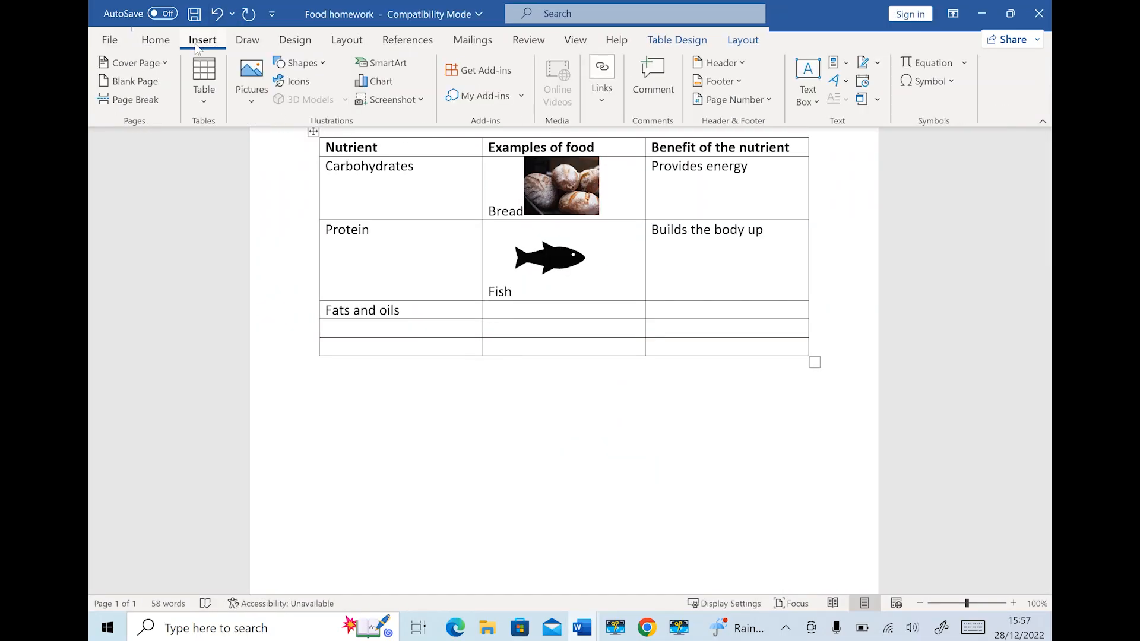
Enter 'Butter' as the Fats and oils row's food example
left_click(515, 311)
type("Bur")
key("BackSpace")
type("tter")
Search the stock images, then the icons, for 'butter'
left_click(249, 93)
left_click(276, 171)
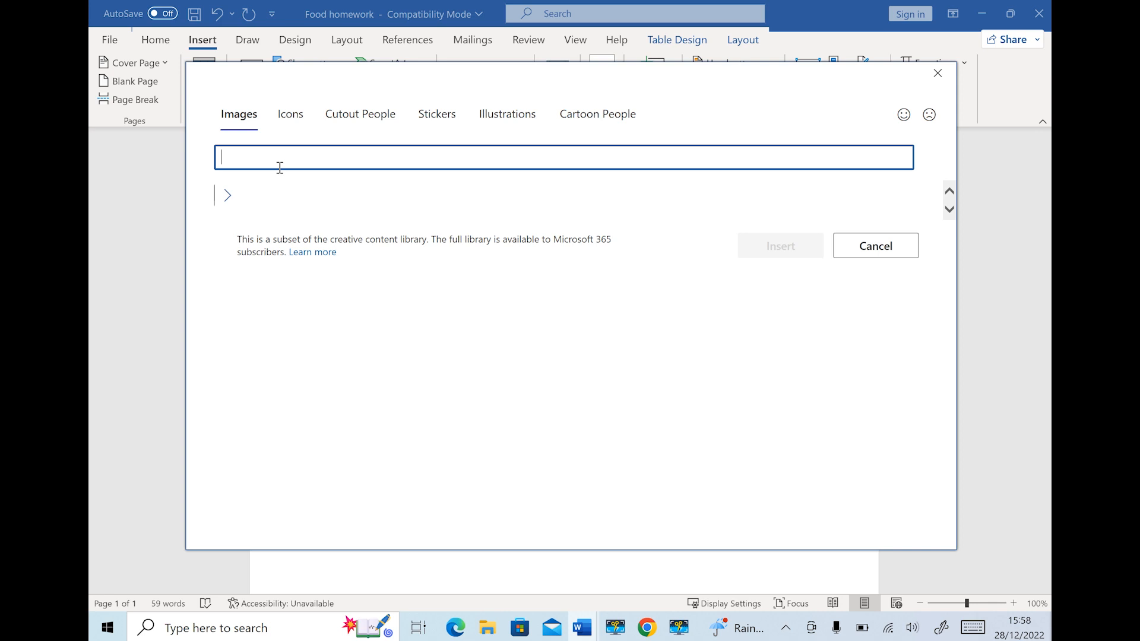
type("butter")
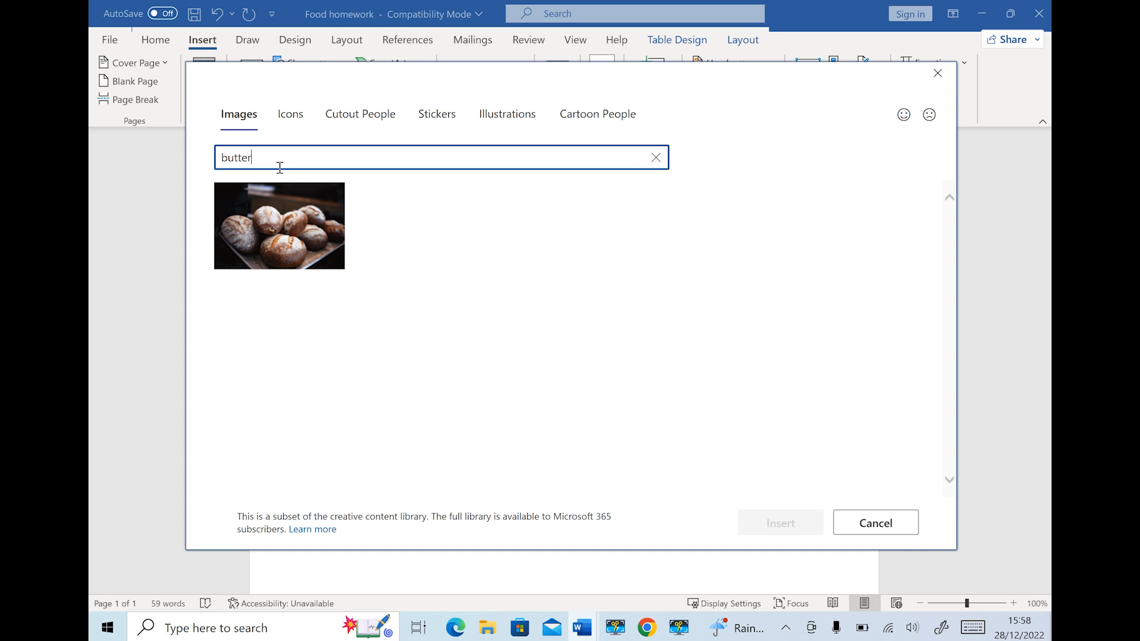
left_click(291, 114)
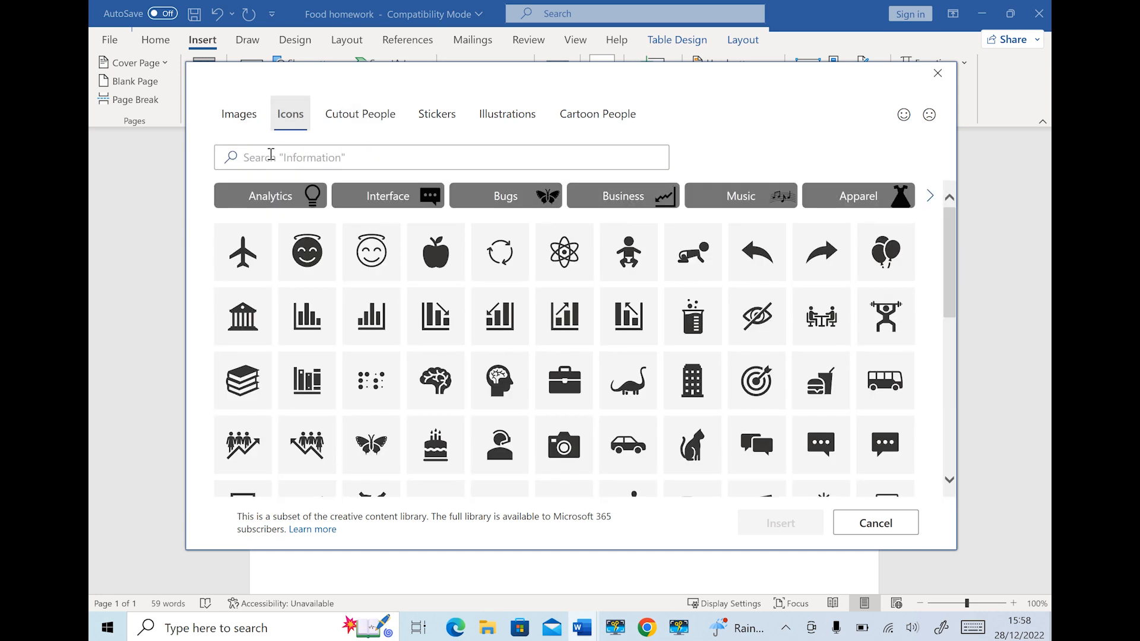
left_click(271, 154)
type("butter")
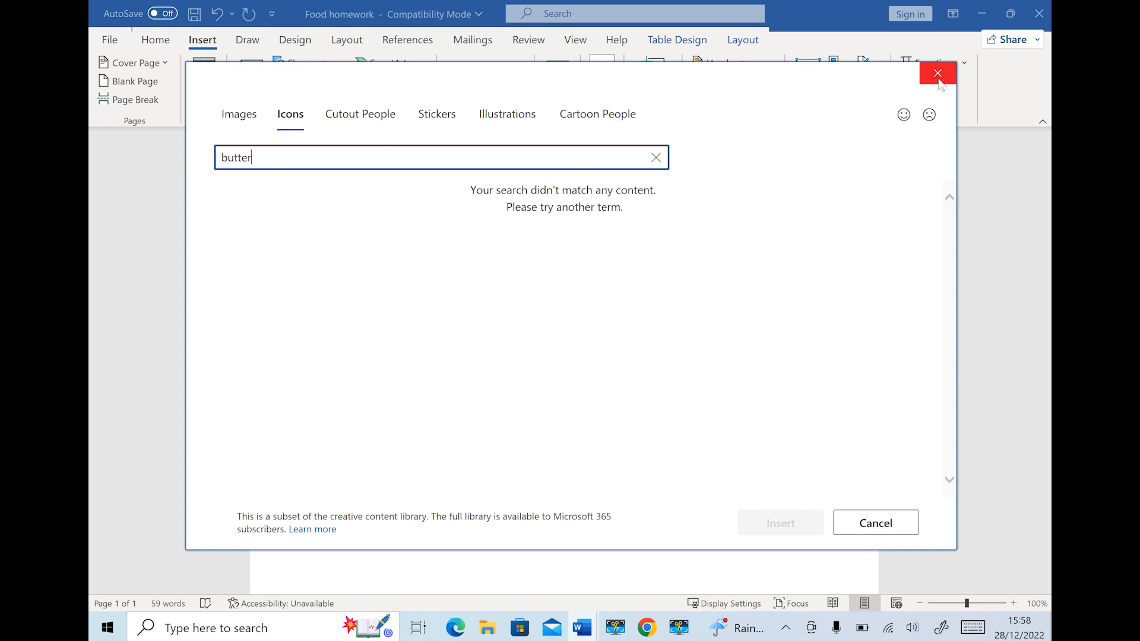
Close the stock library without inserting and type 'Protects our cell' as the Fats and oils benefit
left_click(908, 529)
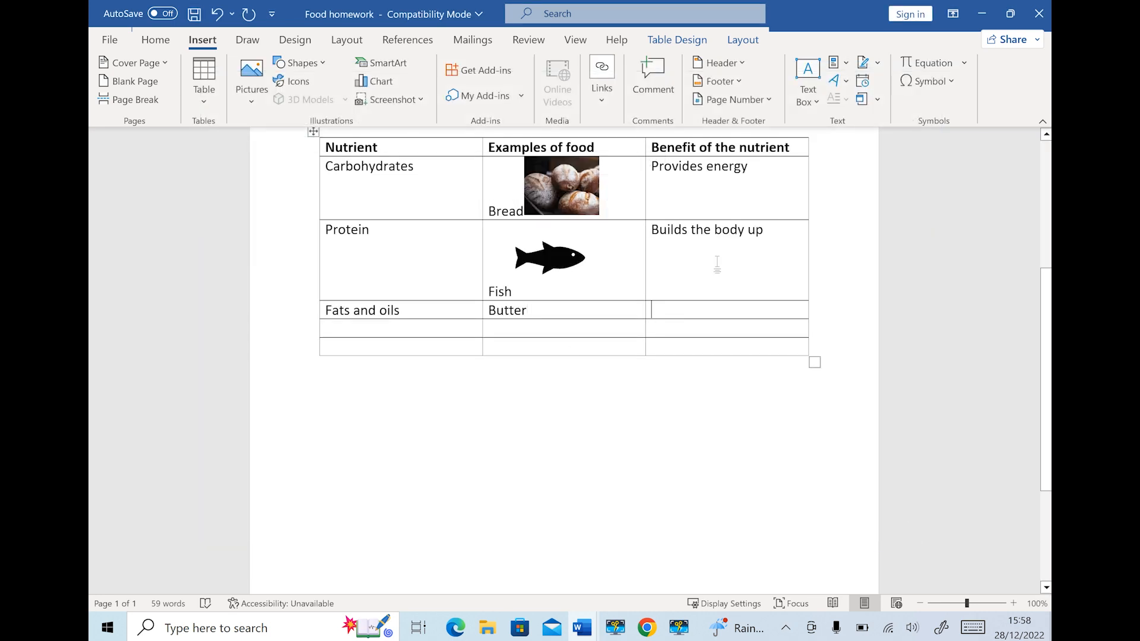
key("Tab")
type("Pro")
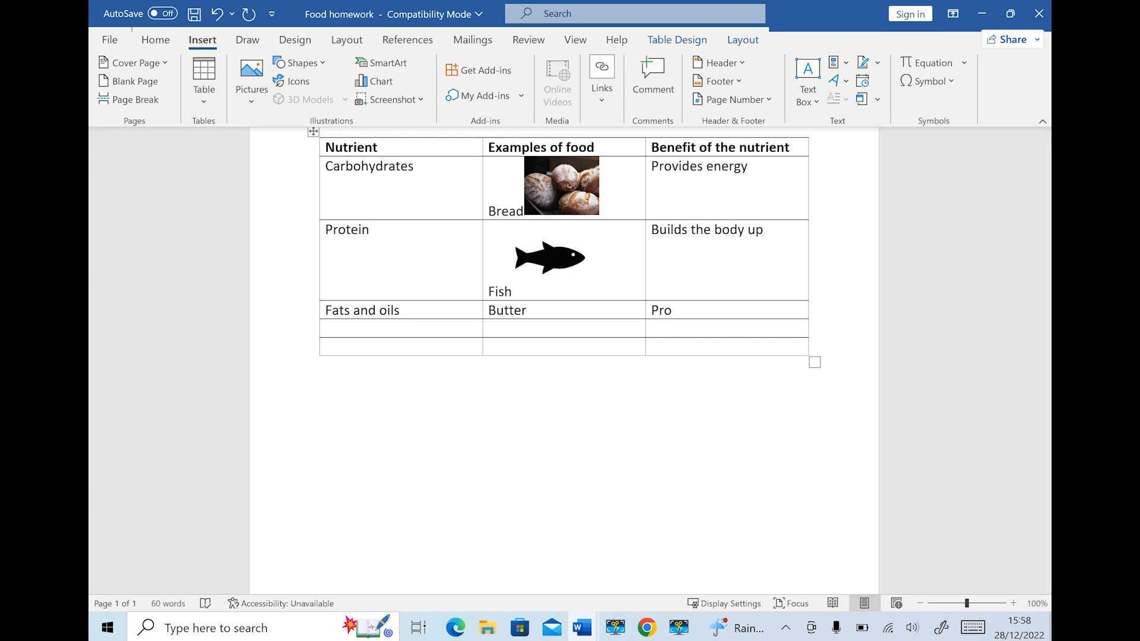
type("tects our cell")
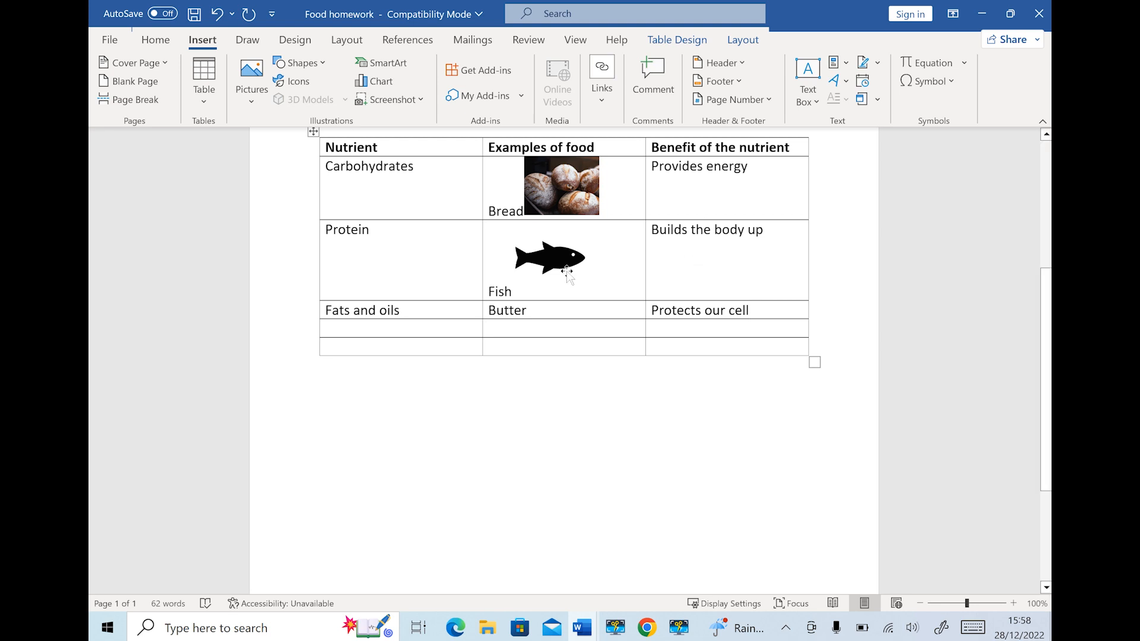
Enter 'Vitamins' in the fourth row's Nutrient cell
left_click(338, 323)
type("V")
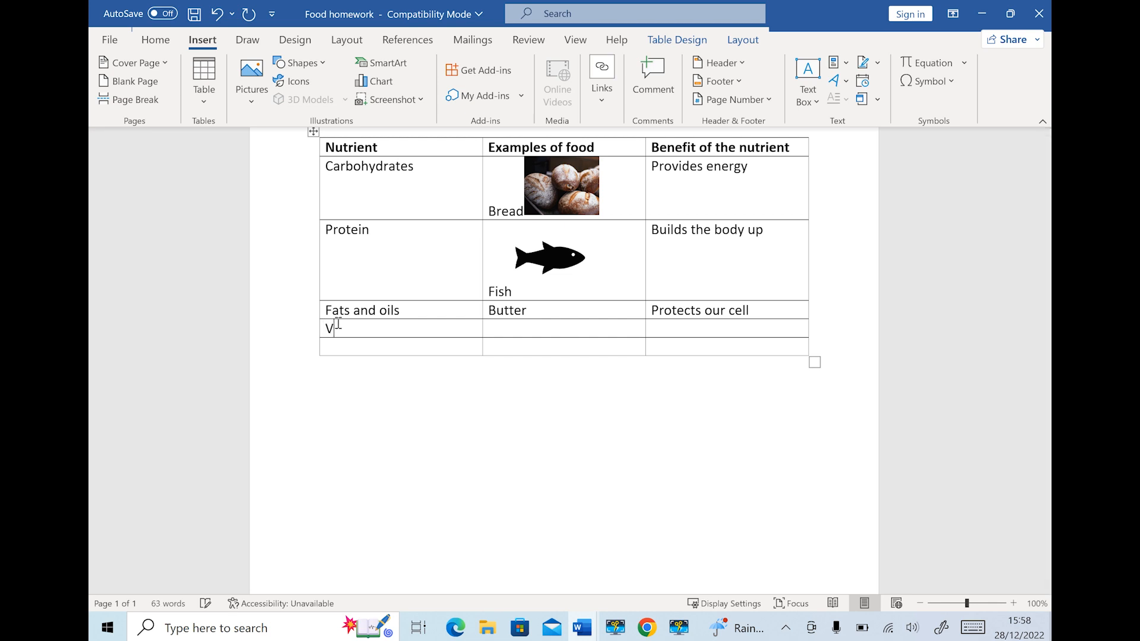
type("itamins")
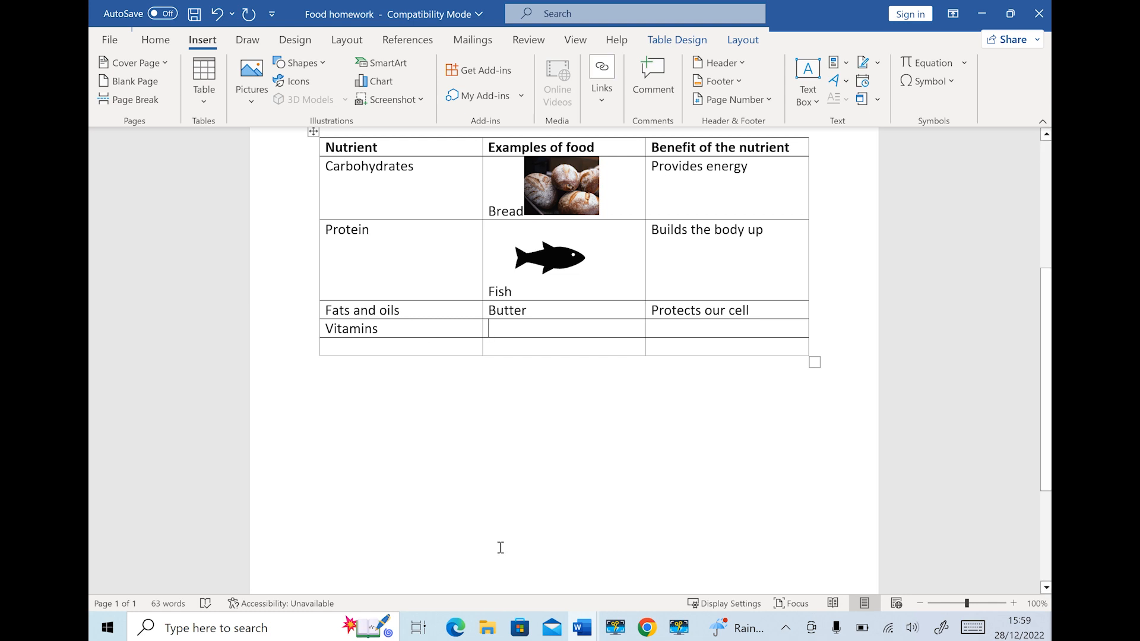
mouse_move(577, 635)
Type 'Apple' in the Vitamins food cell and insert a black apple icon beside it
type("Apple")
left_click(292, 81)
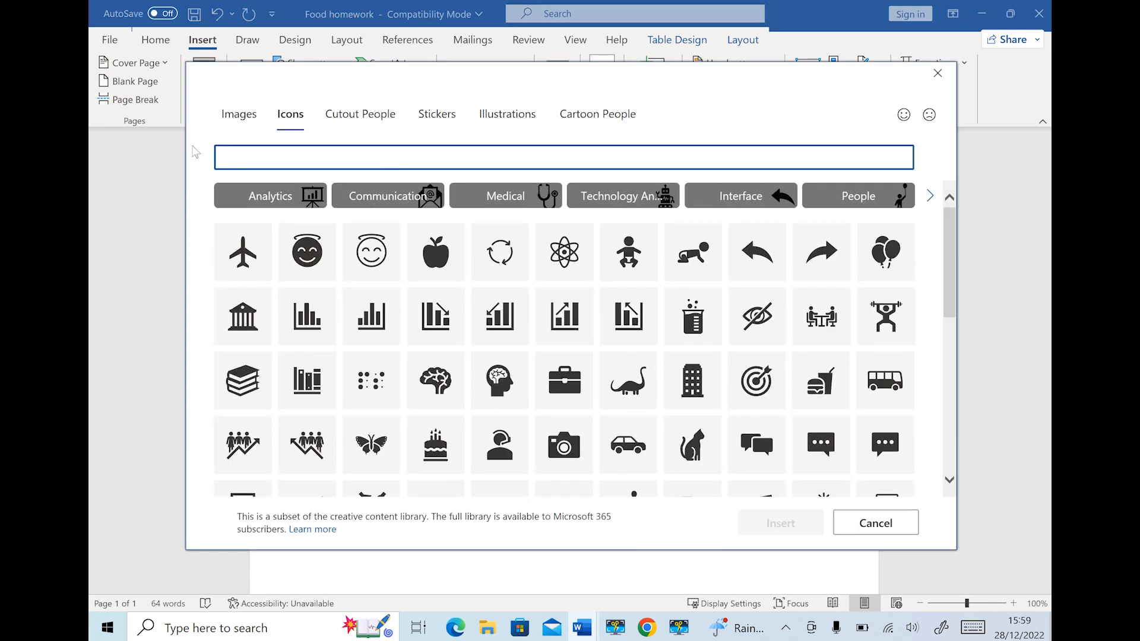
type("apple")
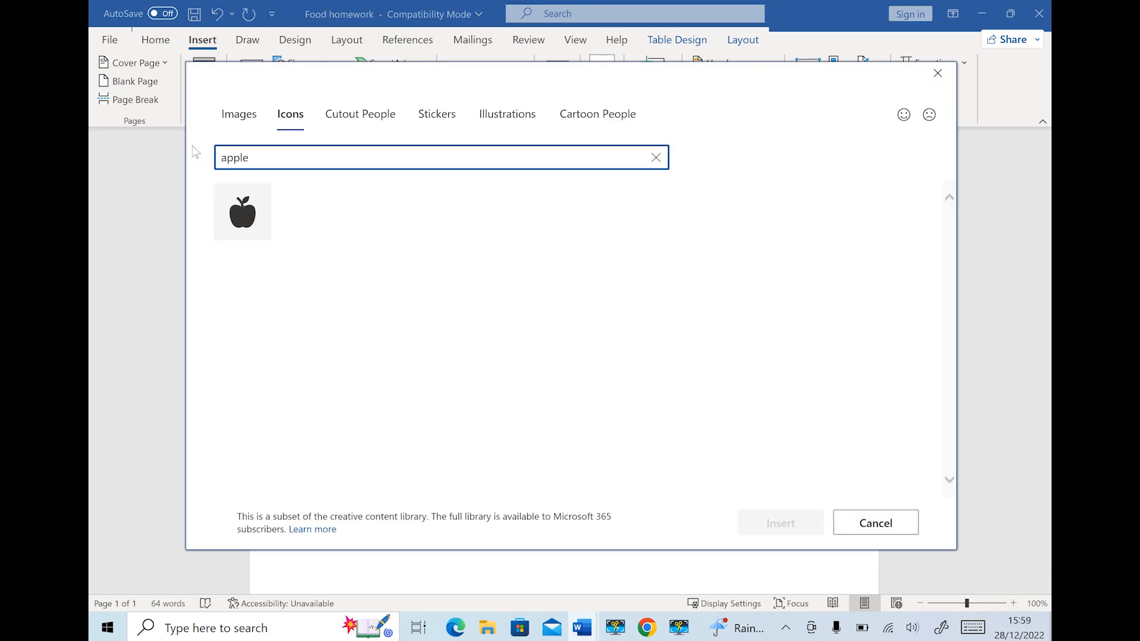
left_click(256, 202)
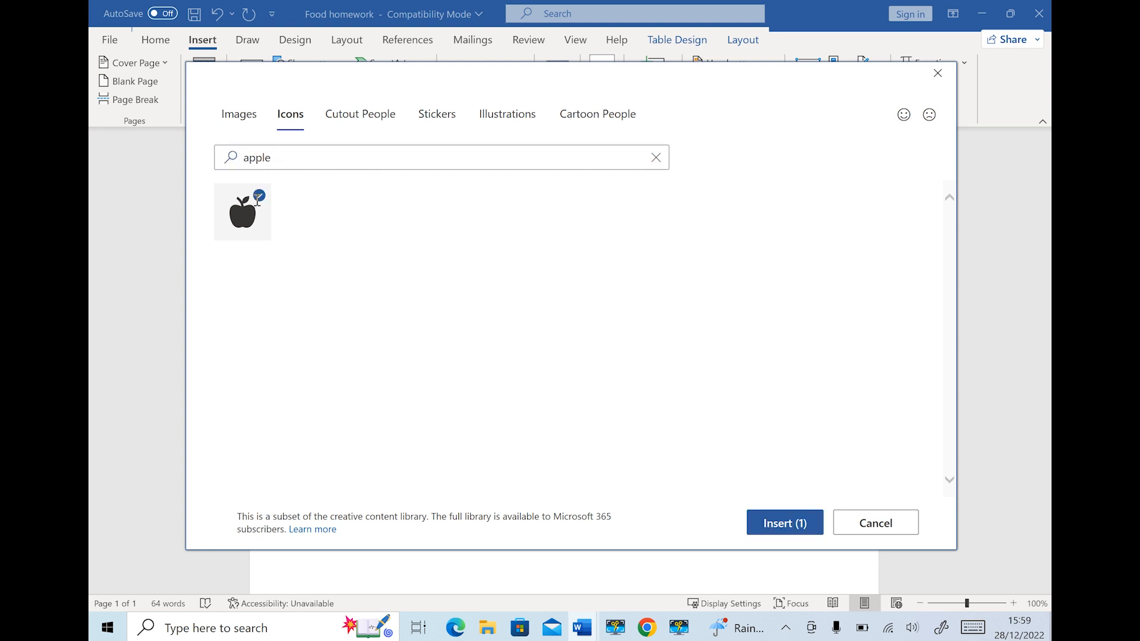
left_click(785, 523)
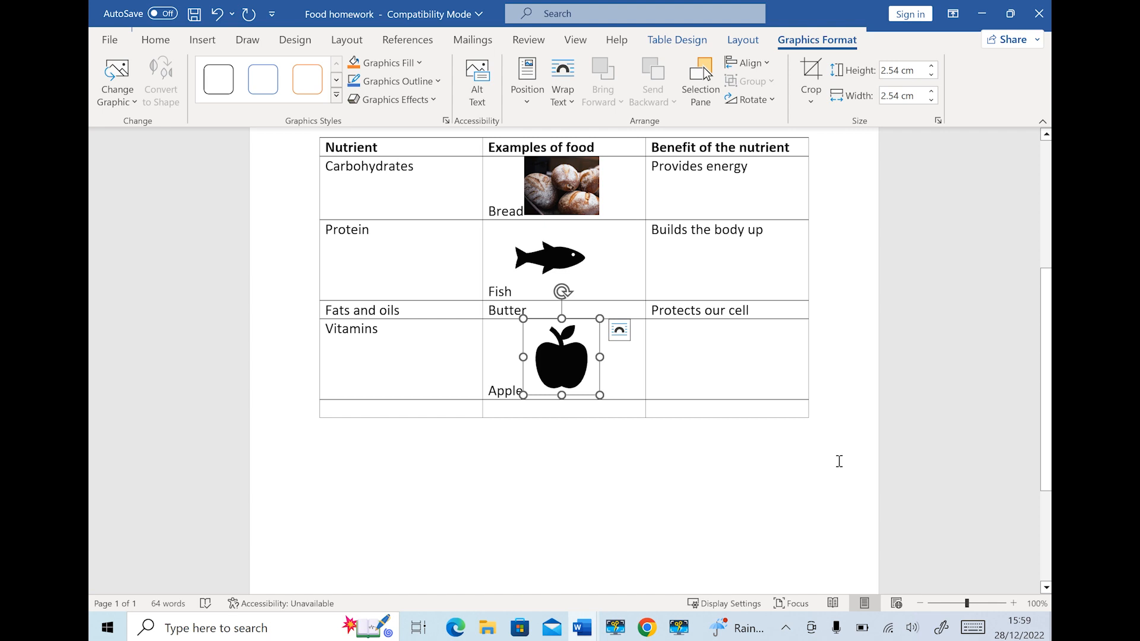
left_click(731, 357)
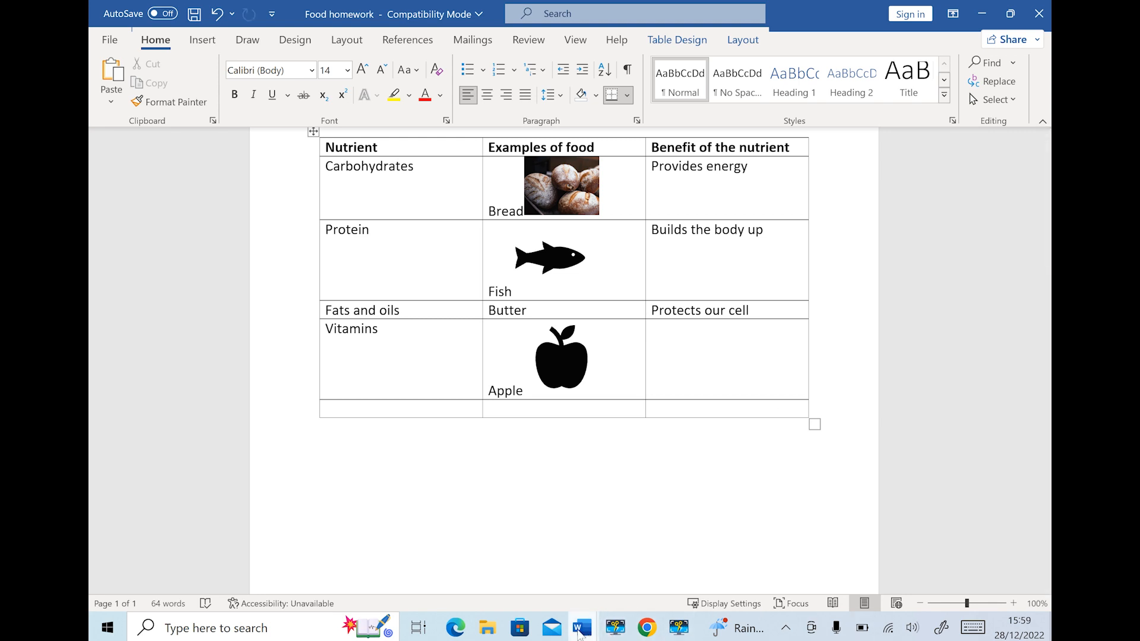
Write 'Helps develop our immune system' as the Vitamins benefit, correcting its typos
type("Help our immu")
left_click(678, 331)
type("s")
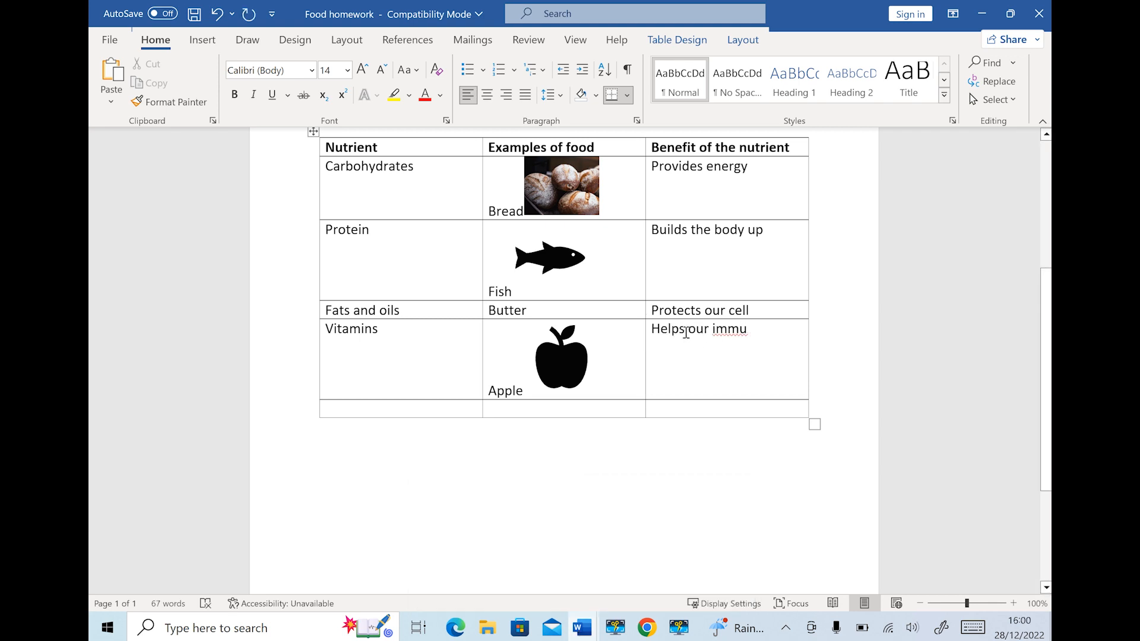
type(" deve")
type("lop")
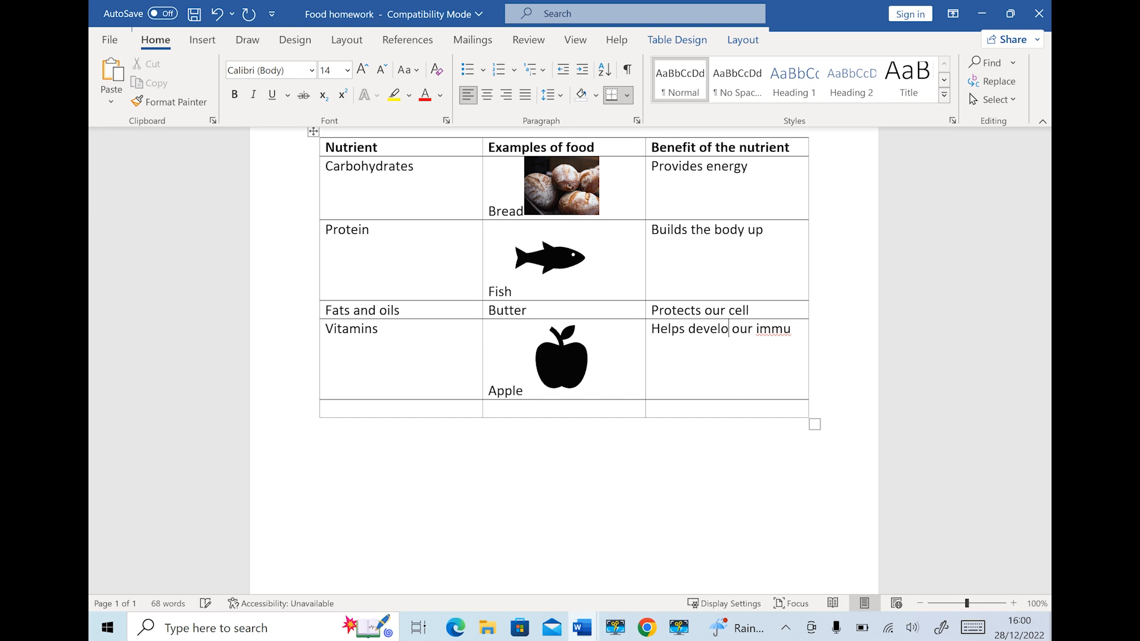
left_click(794, 331)
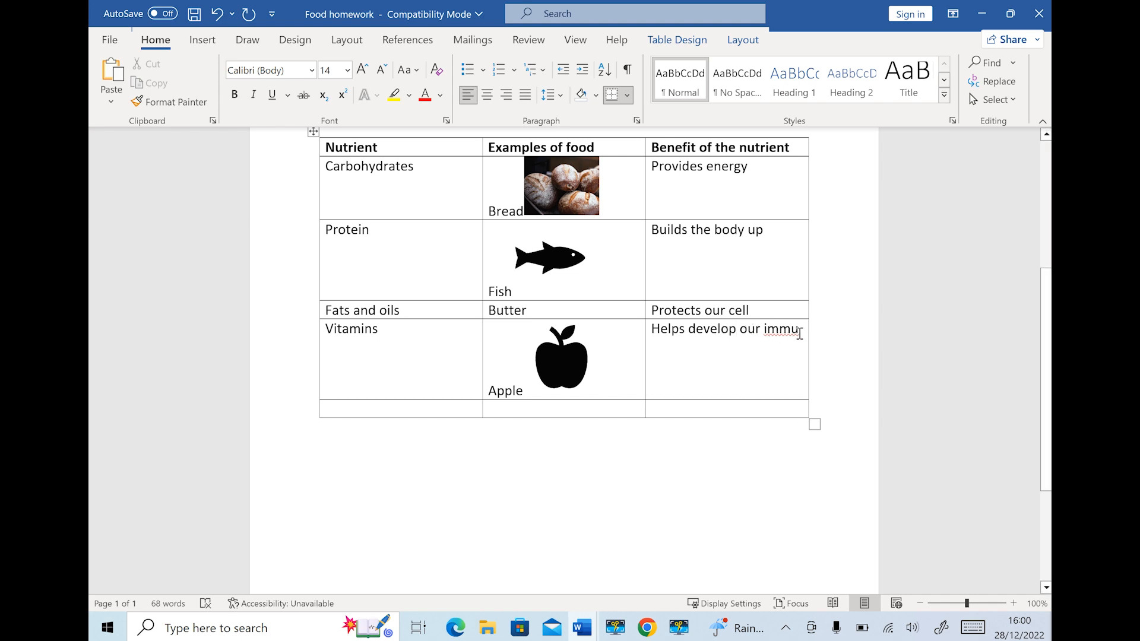
type("me s")
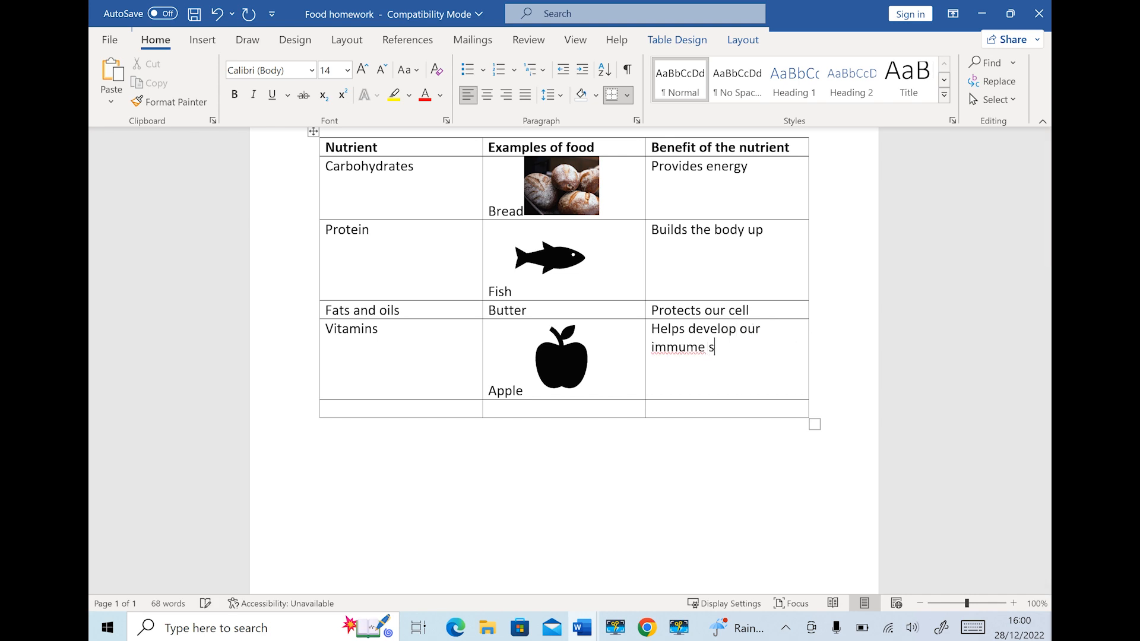
type("ystem")
left_click(699, 345)
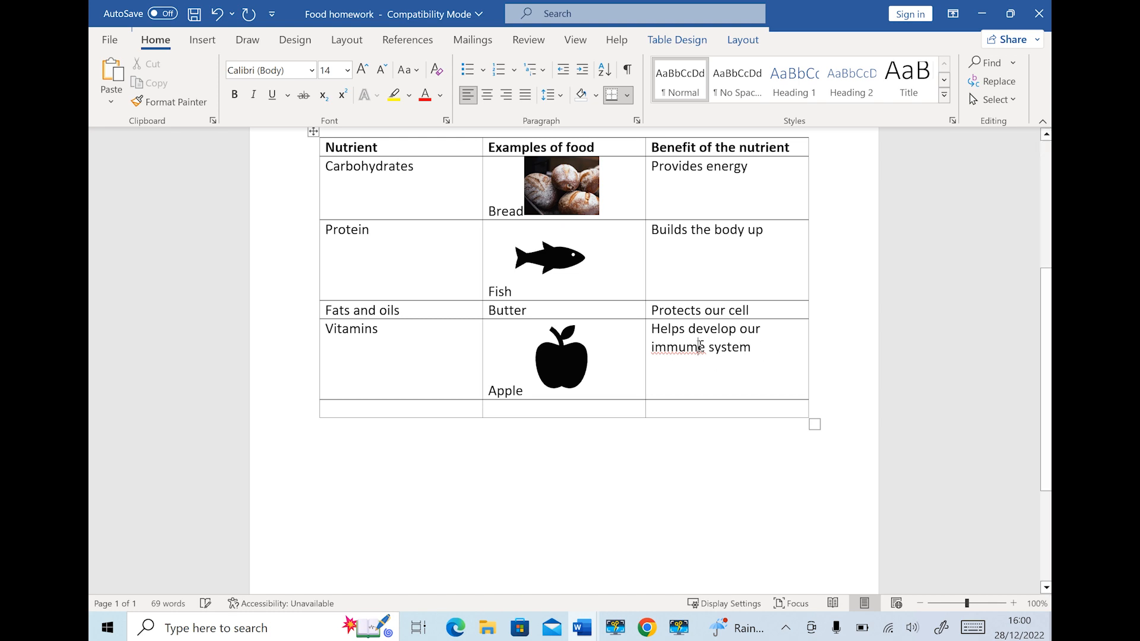
key("BackSpace")
type("n")
Fill the last row with 'Minerals' and its food example 'Vegetables'
left_click(392, 401)
type("Mi")
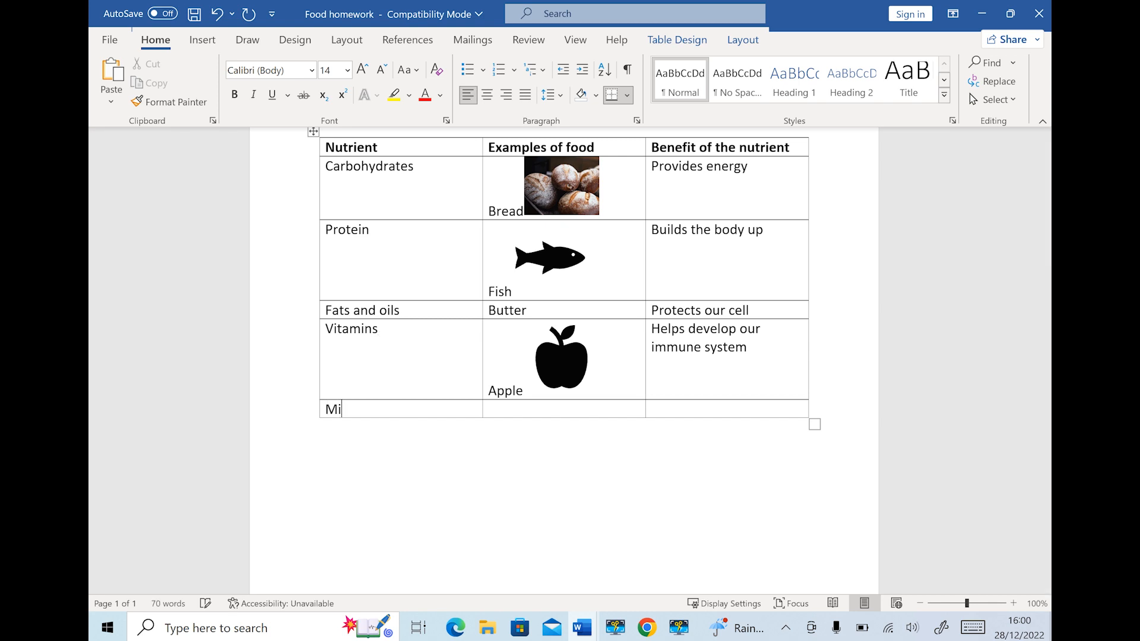
type("nerals")
key("Tab")
type("Vi")
key("BackSpace")
type("egetable")
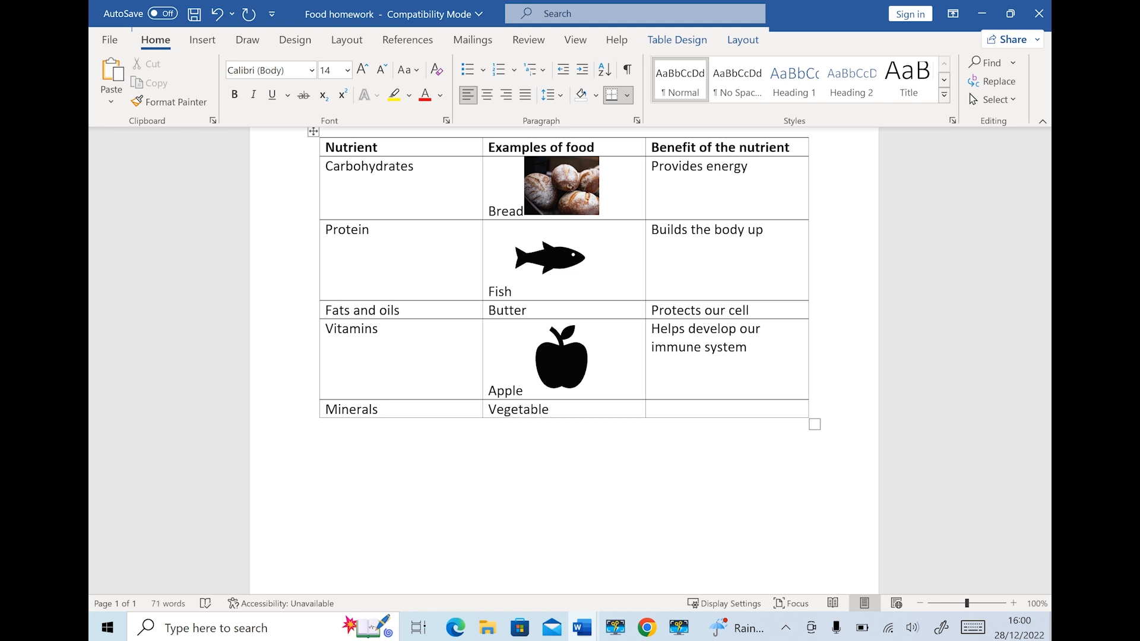
type("s")
left_click(196, 39)
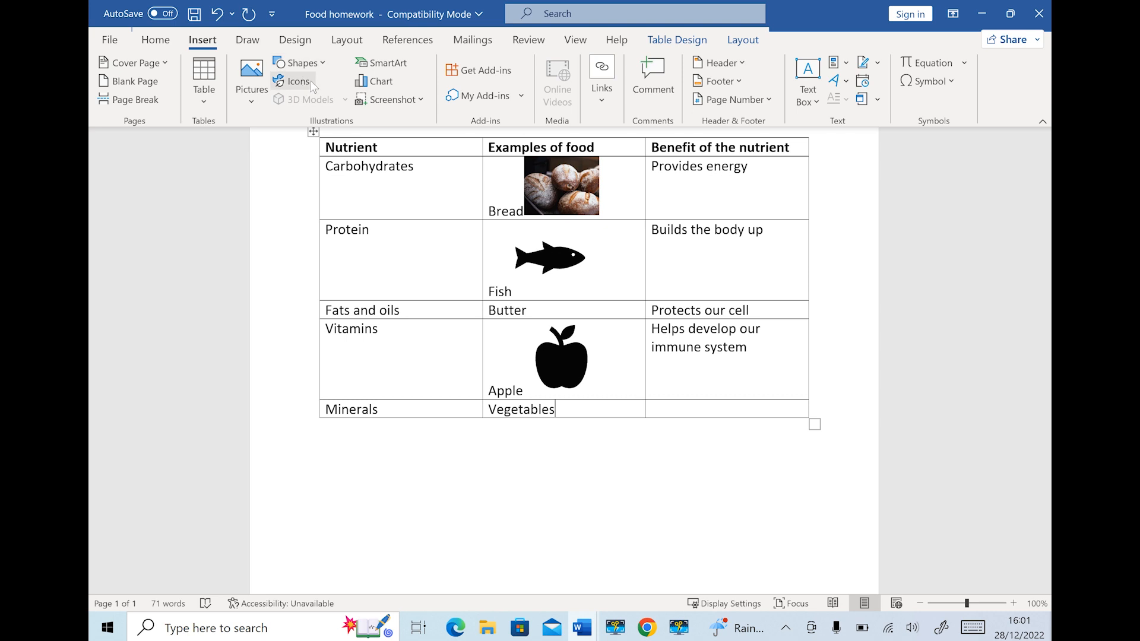
Insert a bundled-herbs stock photo, found by searching 'vegetable', into the Minerals food cell
left_click(245, 100)
left_click(282, 174)
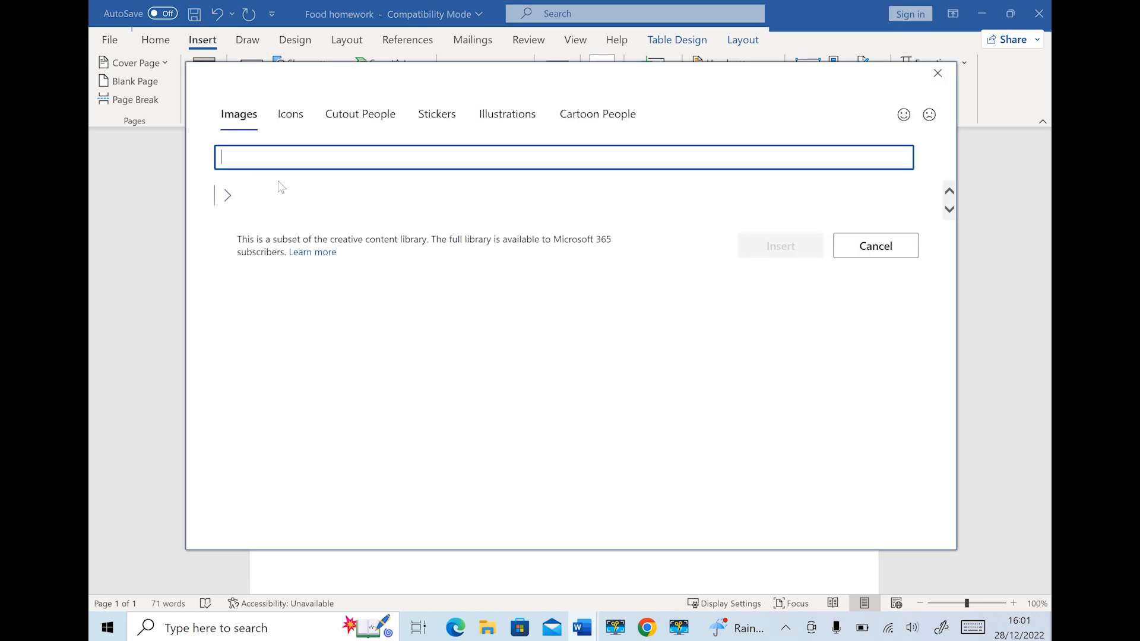
type("vegeta")
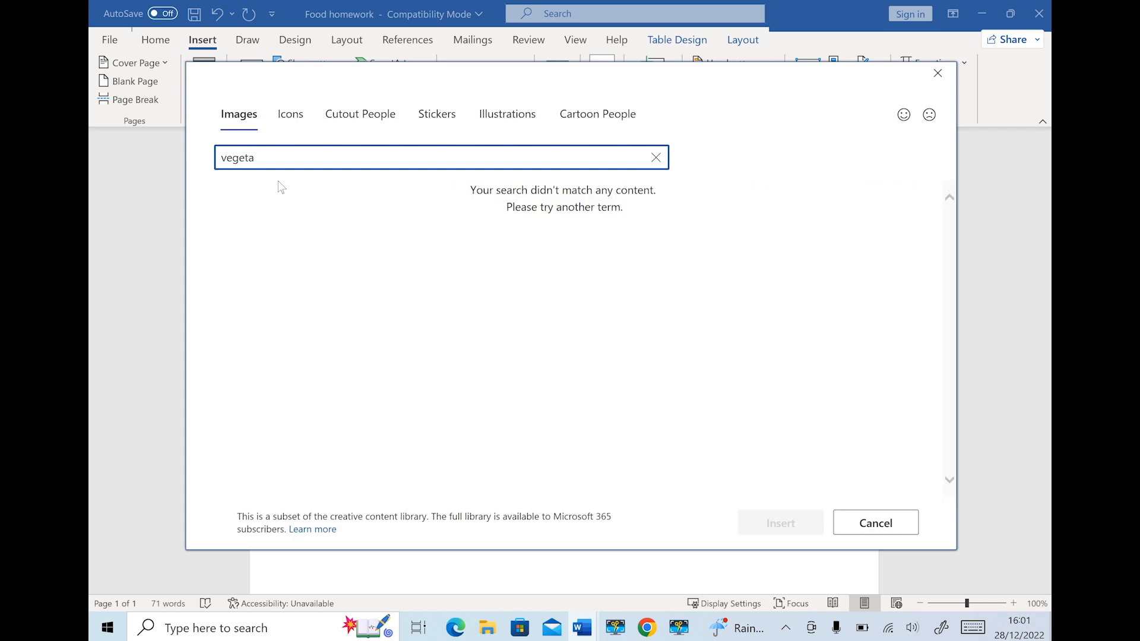
type("ble")
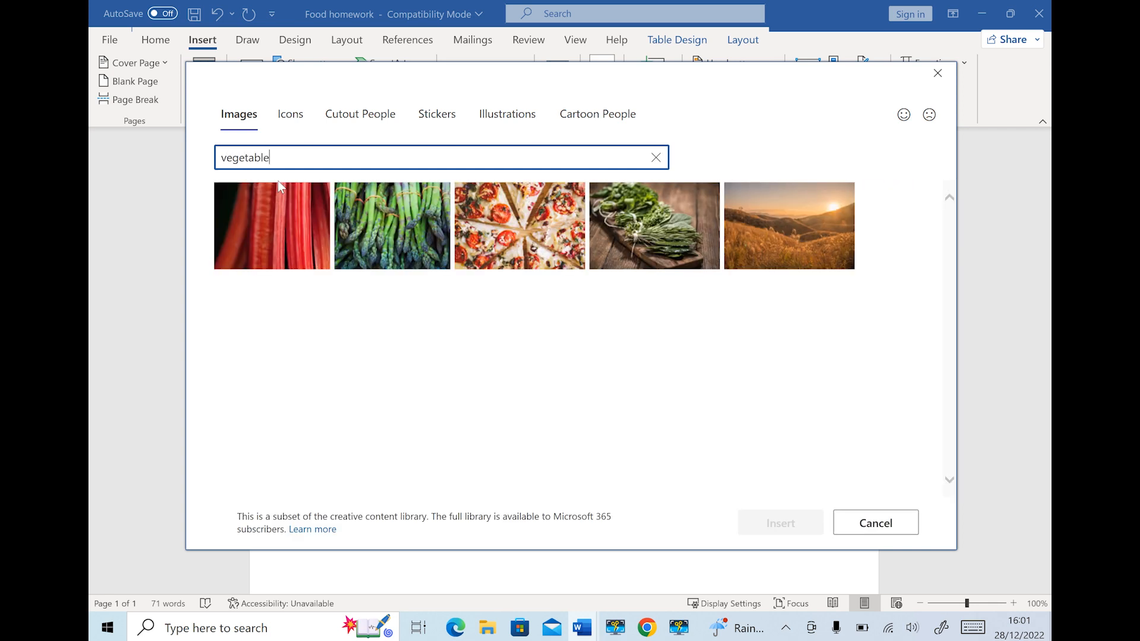
left_click(687, 238)
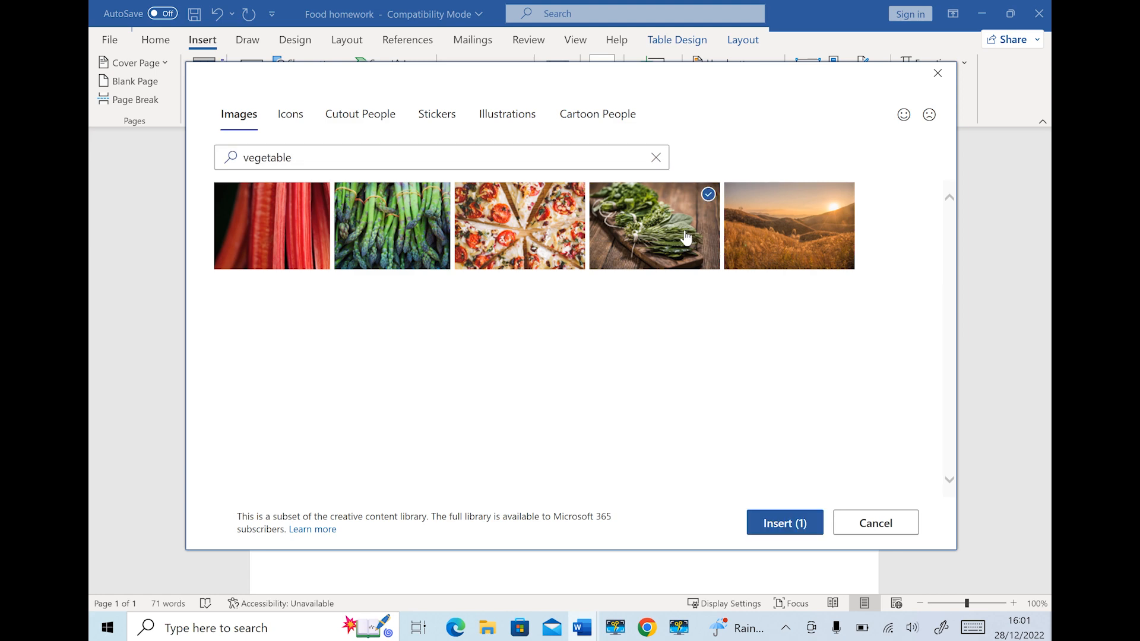
left_click(777, 521)
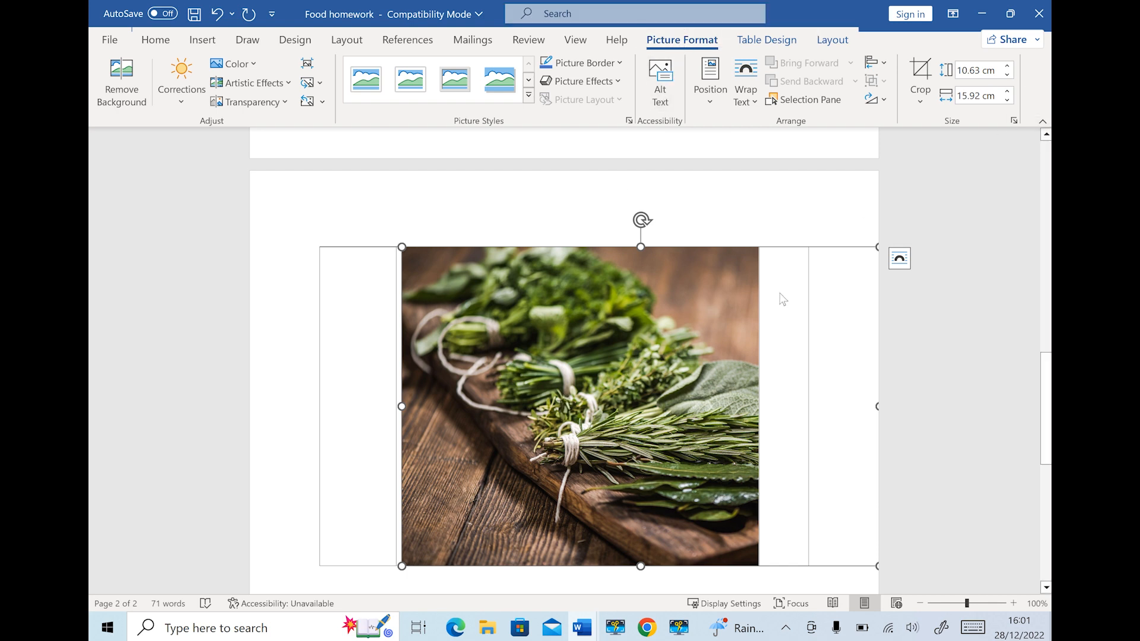
Crop the herbs photo's right, left and bottom edges
left_click(922, 90)
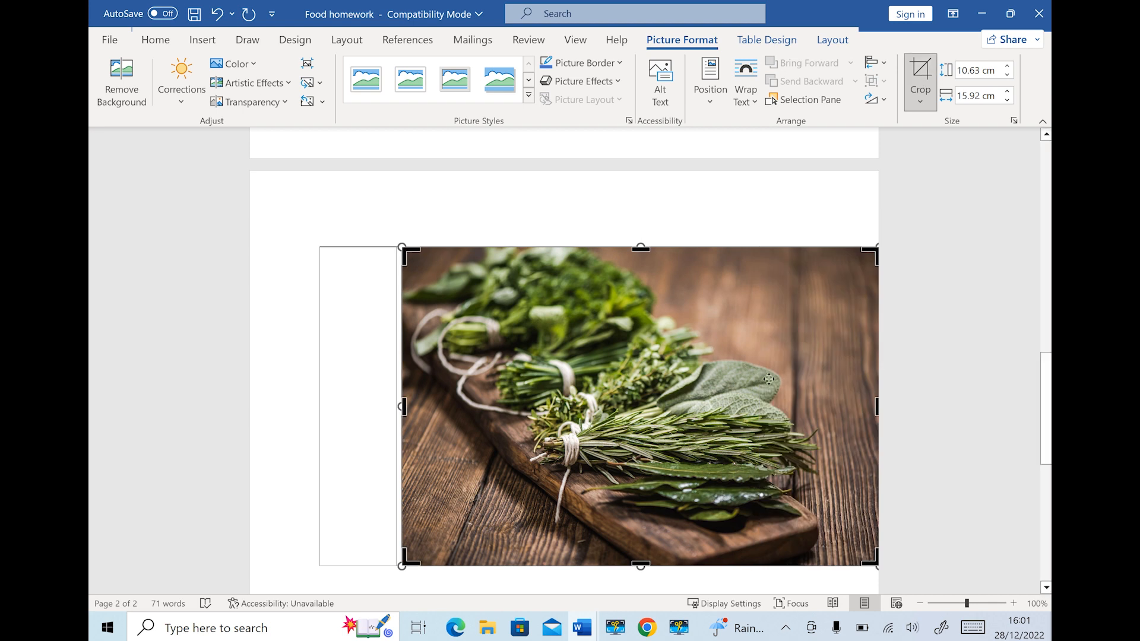
mouse_move(875, 405)
left_mouse_down()
mouse_move(784, 426)
mouse_move(796, 427)
left_mouse_up()
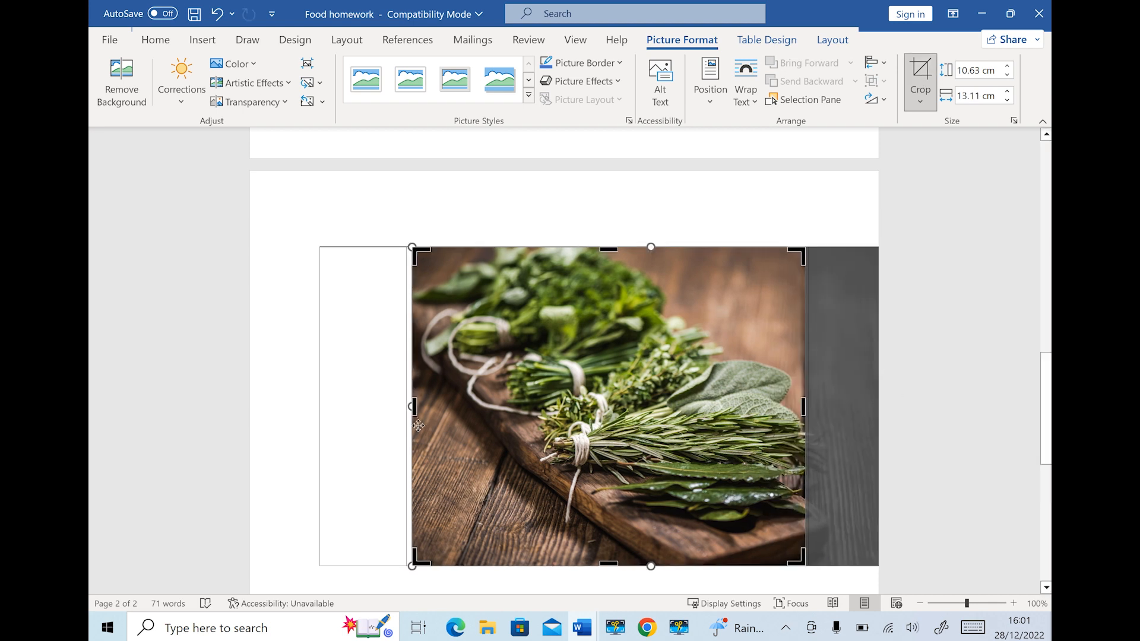
left_click_drag(415, 408, 460, 409)
left_click_drag(615, 565, 588, 466)
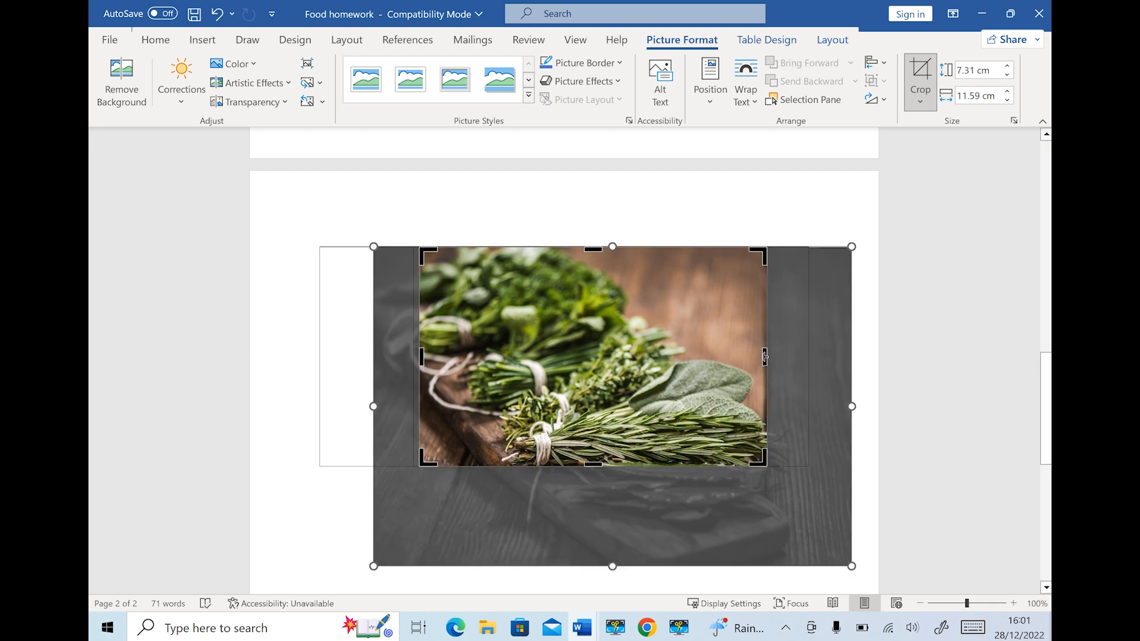
left_click_drag(765, 357, 691, 357)
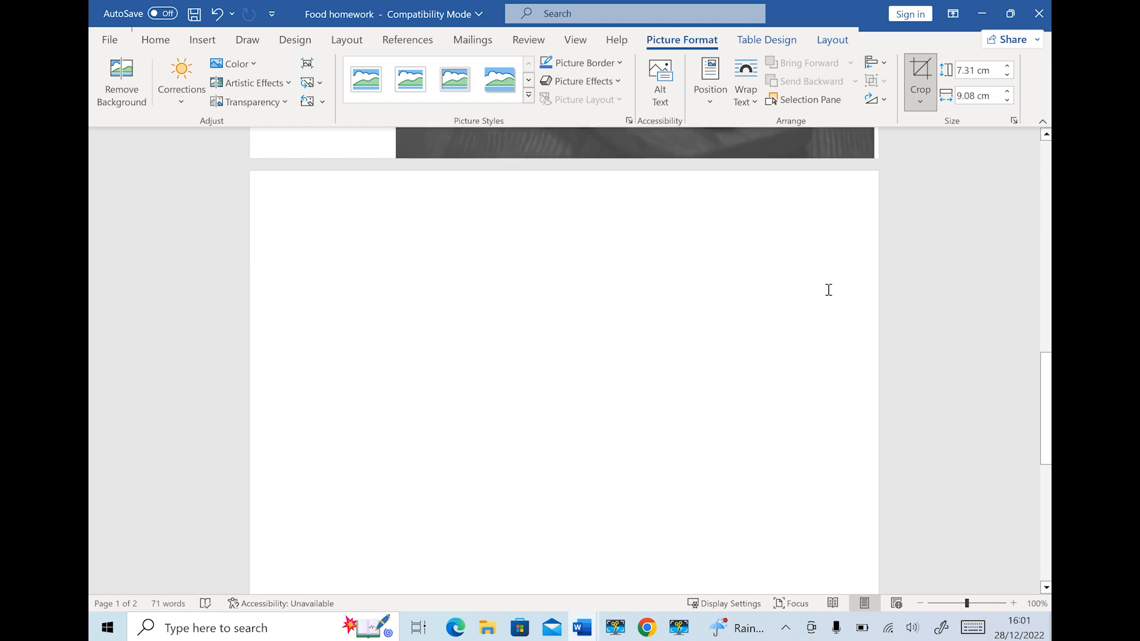
scroll(827, 287, "up", 5)
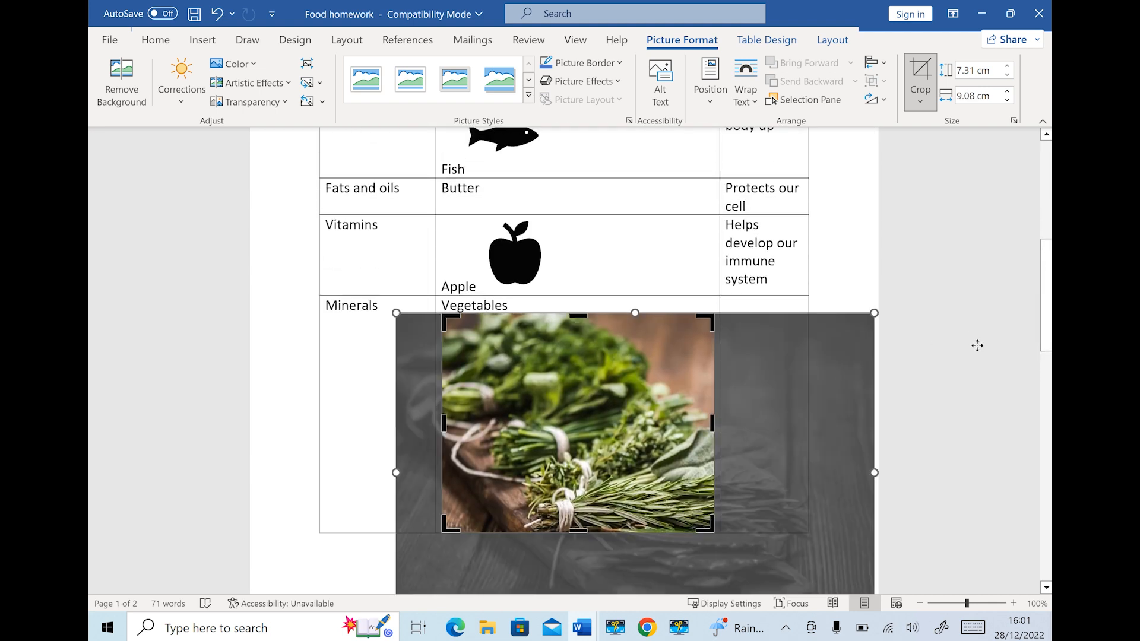
left_click(977, 344)
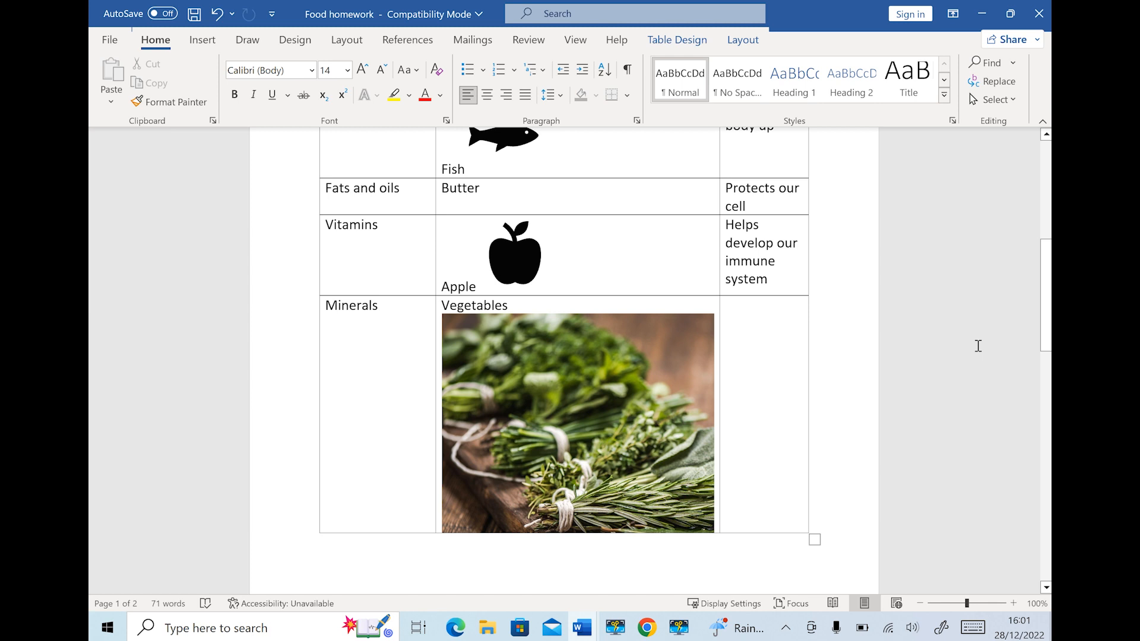
Shrink the cropped photo to about 4 cm wide so it fits the cell
right_click(609, 334)
left_click(573, 356)
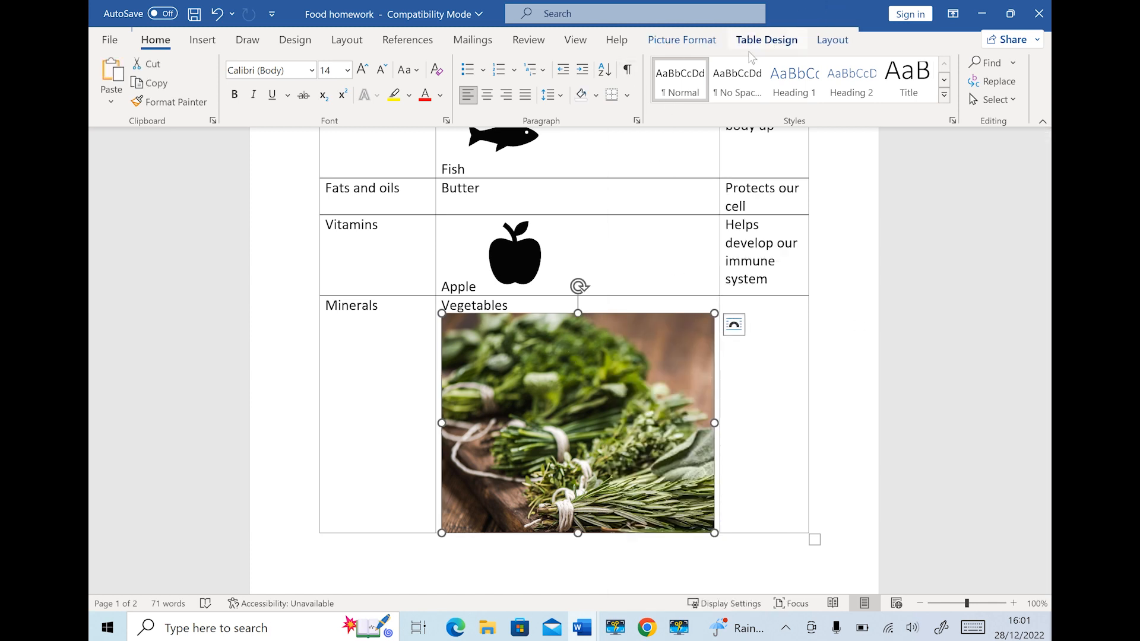
left_click(682, 40)
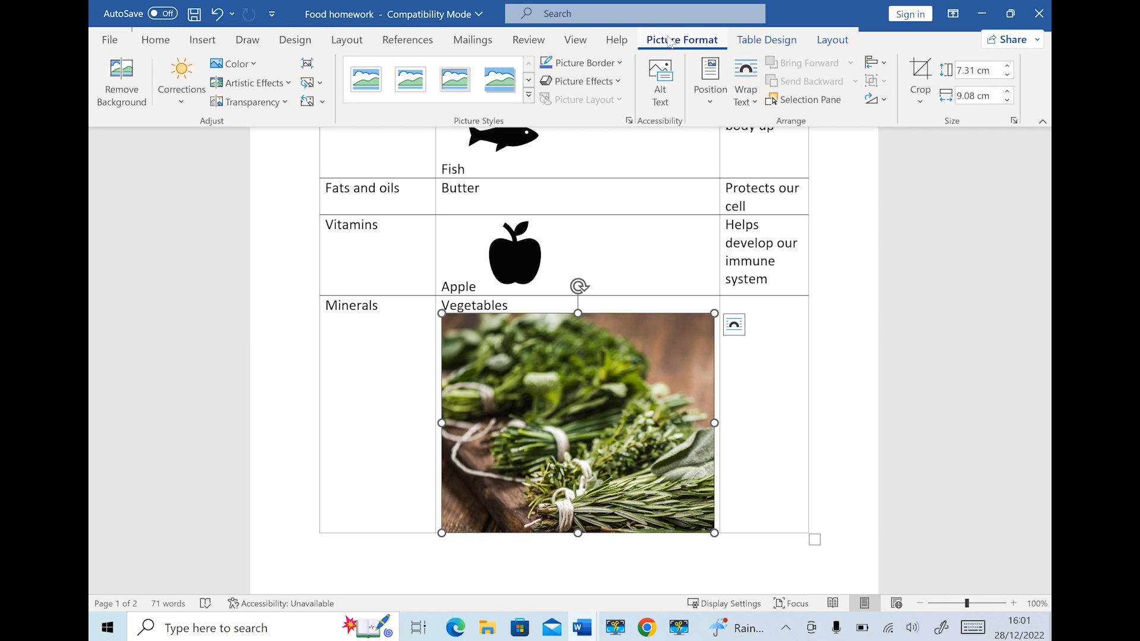
left_click(1007, 101)
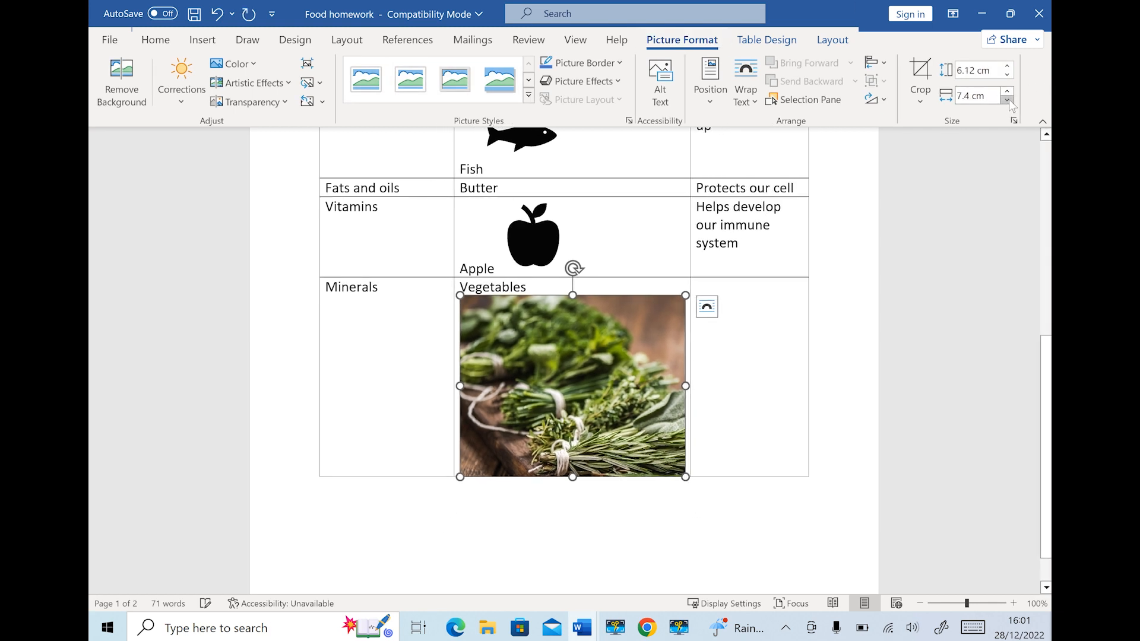
left_click_drag(1009, 99, 1009, 99)
left_click(669, 297)
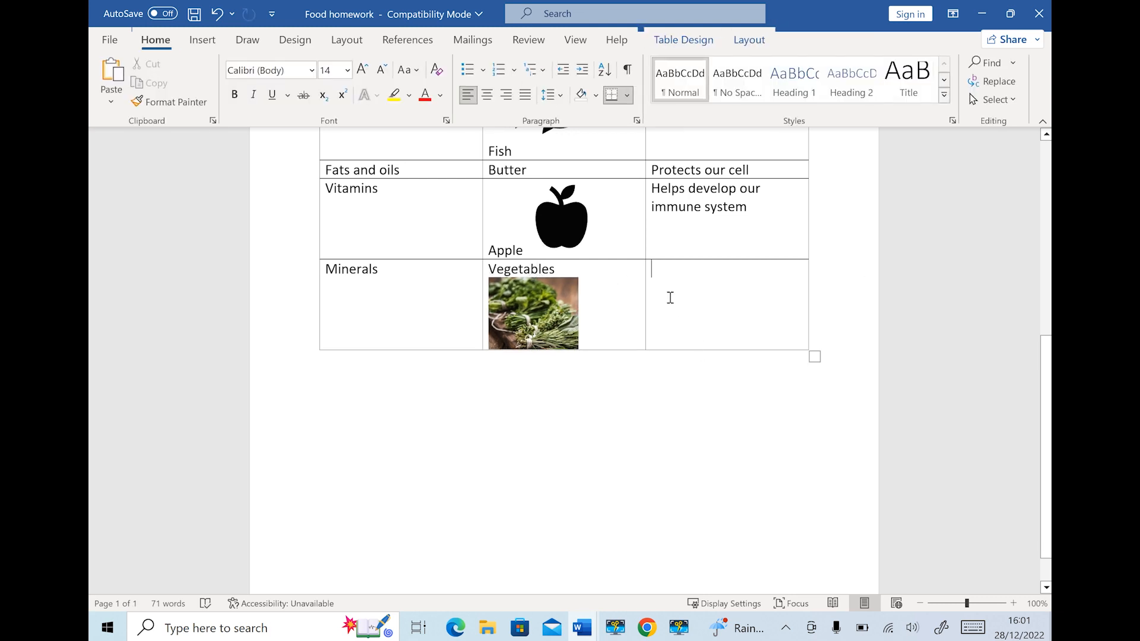
Type 'Help with digestion' in the Minerals row's benefit cell
scroll(670, 299, "up", 5)
scroll(670, 299, "down", 2)
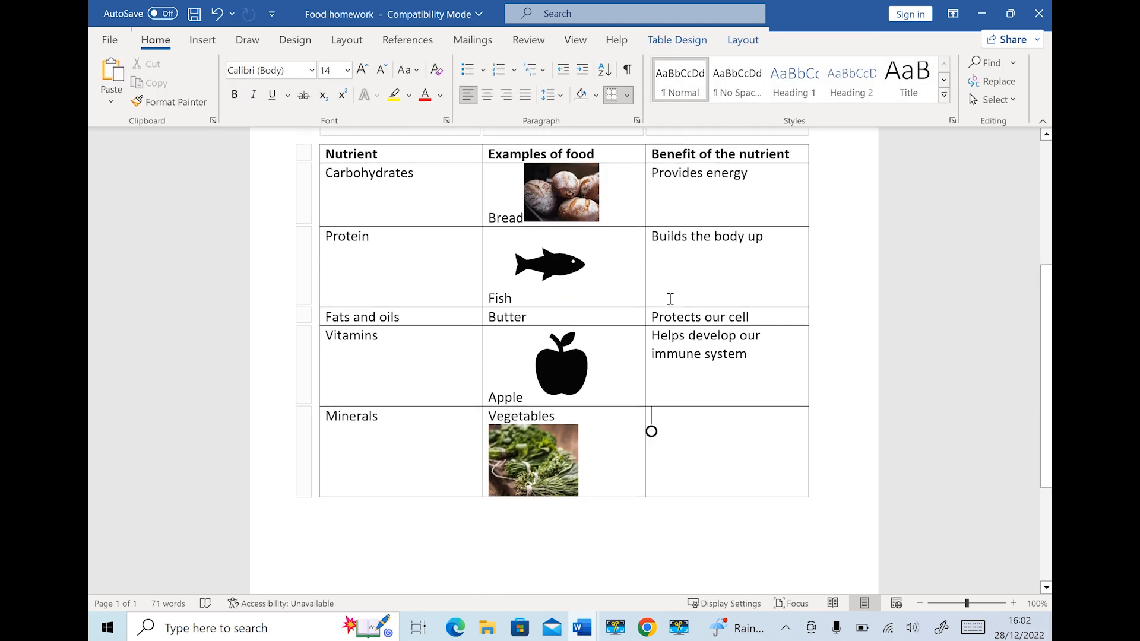
left_click(582, 628)
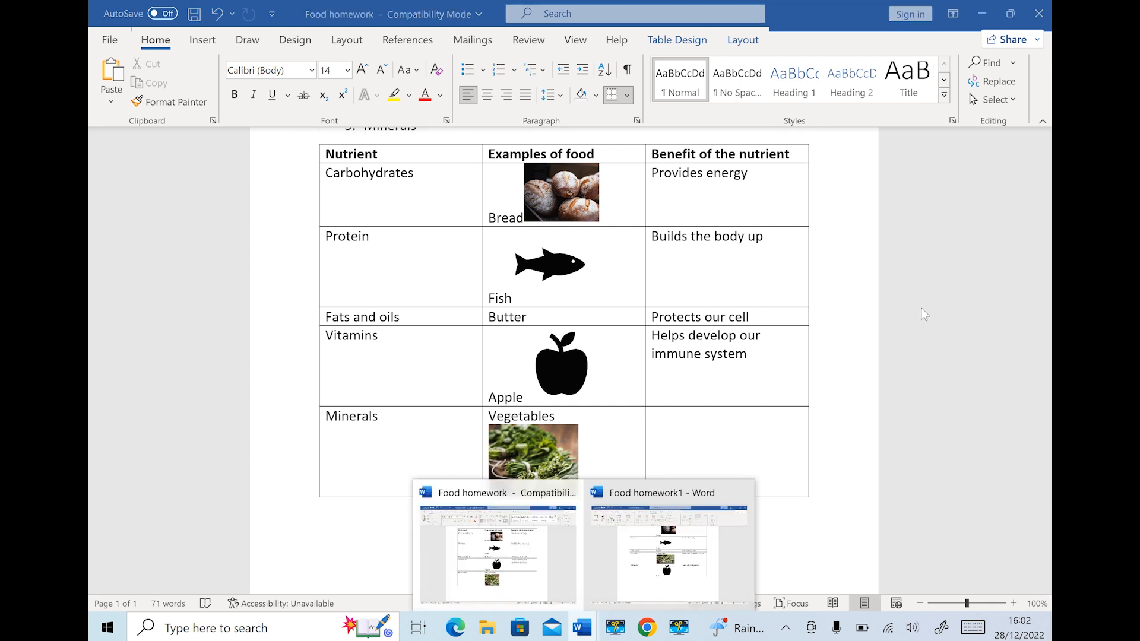
left_click(745, 415)
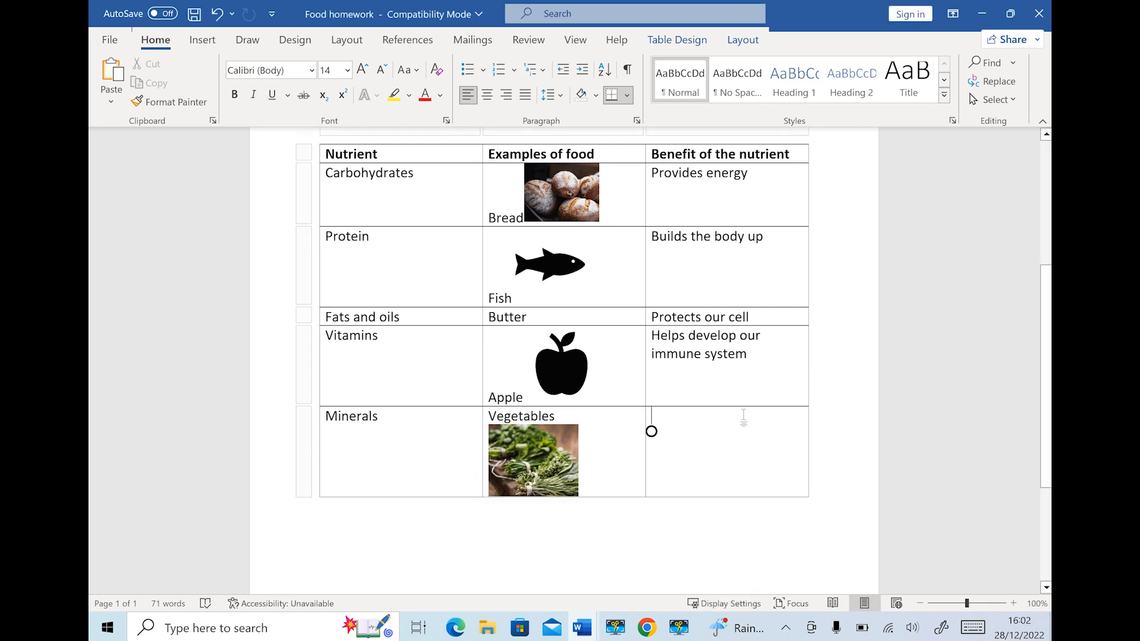
type("Help ")
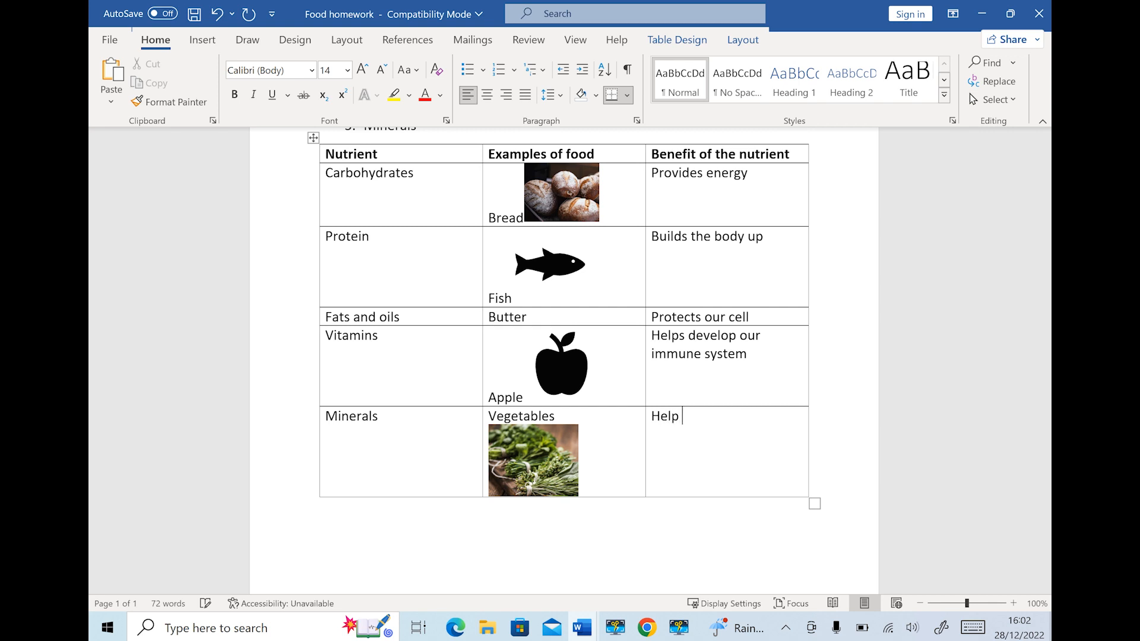
type("with digestion")
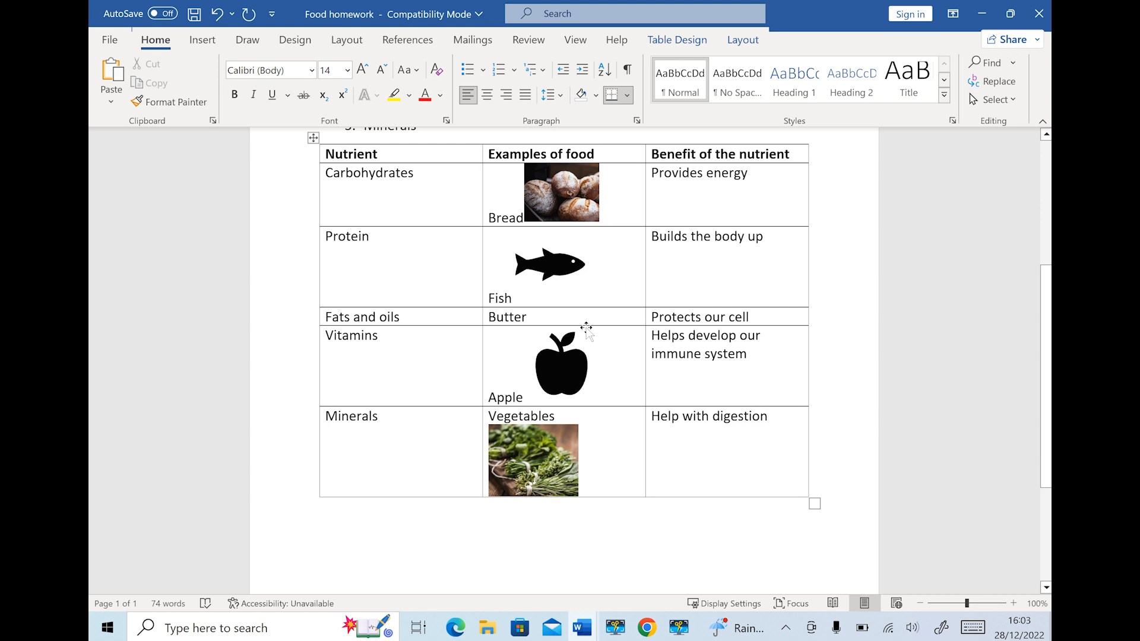
scroll(585, 328, "up", 3)
scroll(585, 327, "down", 5)
left_click(767, 370)
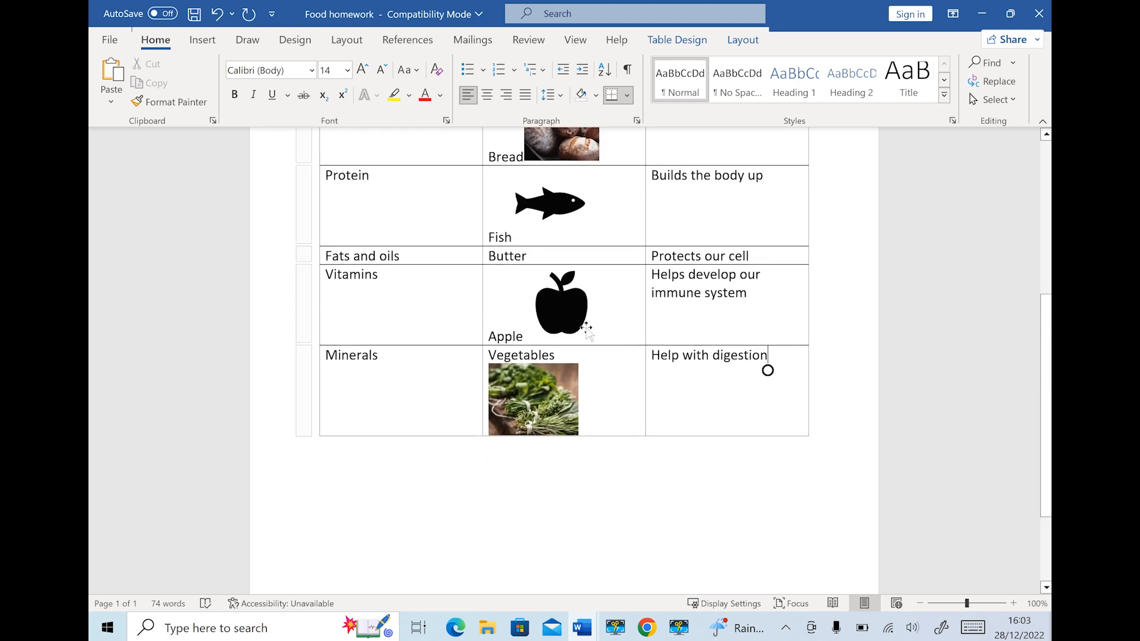
Return to the top of the Food homework document to show the heading, intro and numbered list
key("ctrl+Home")
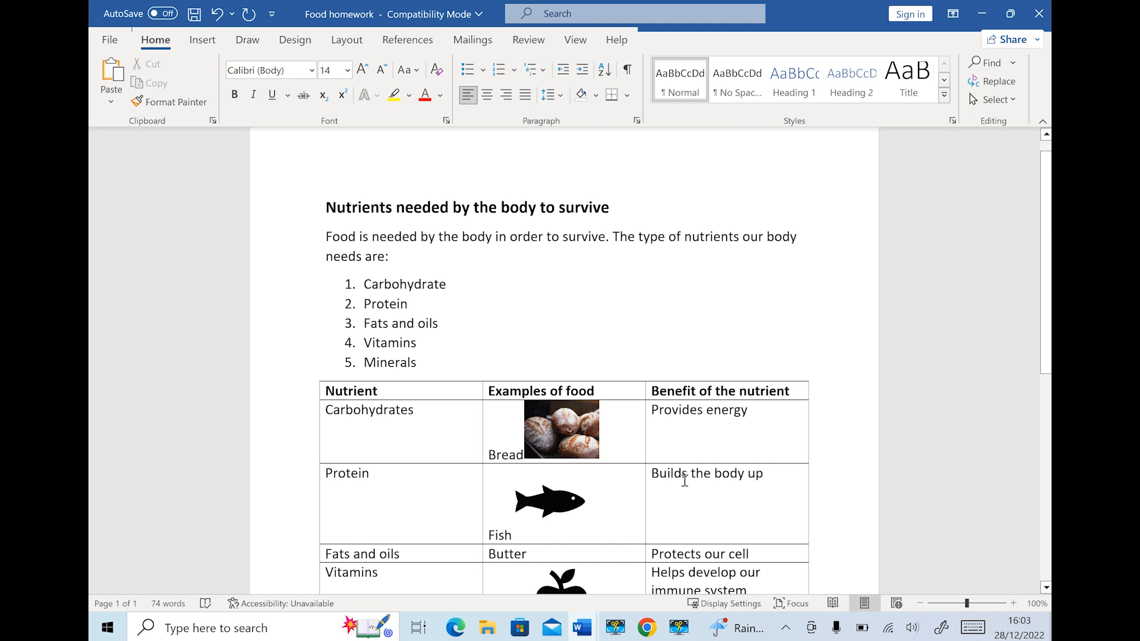
scroll(685, 480, "up", 1)
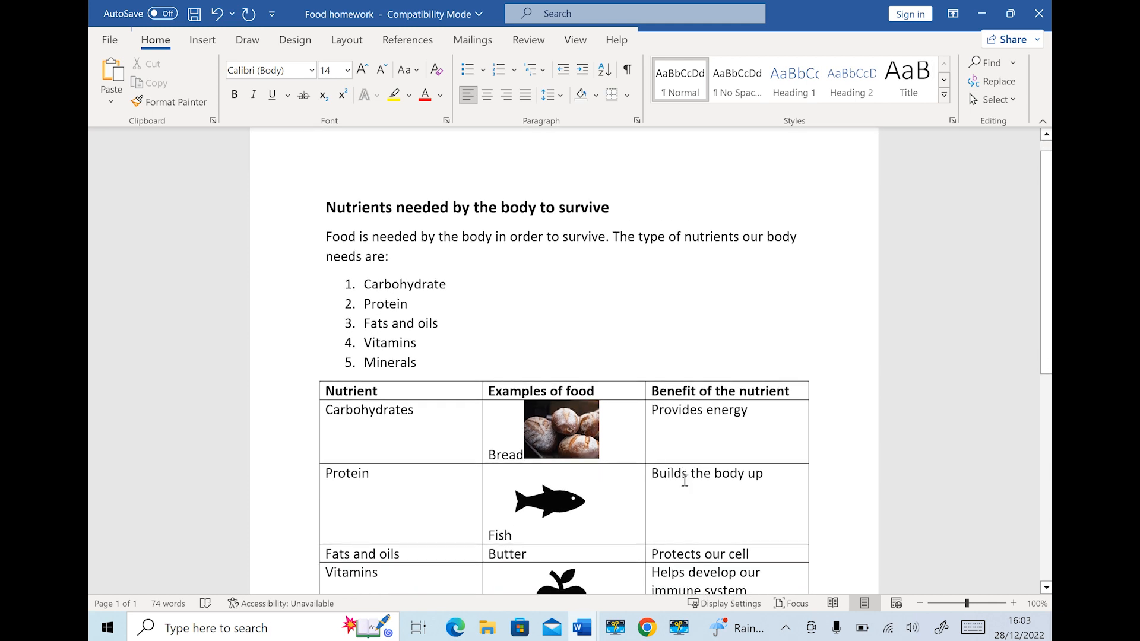